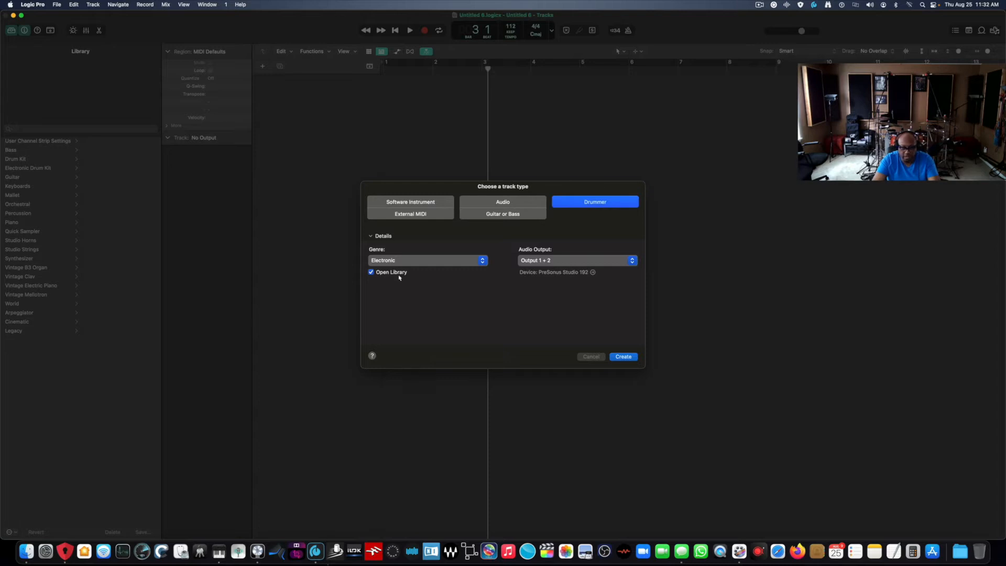
# Create a Drummer track with the Electronic genre, the library opened and audio output 1 + 2
pyautogui.click(387, 261)
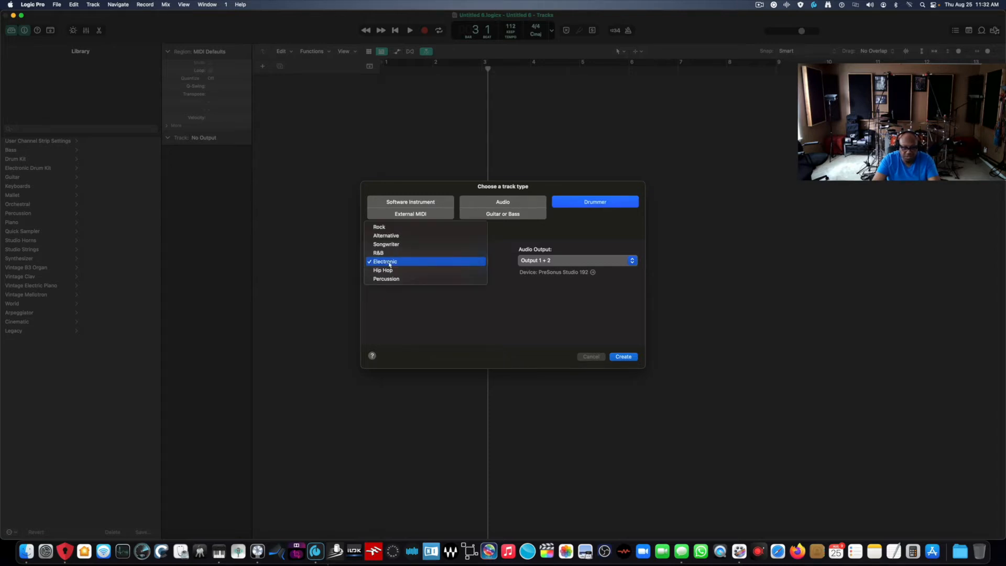
pyautogui.click(390, 263)
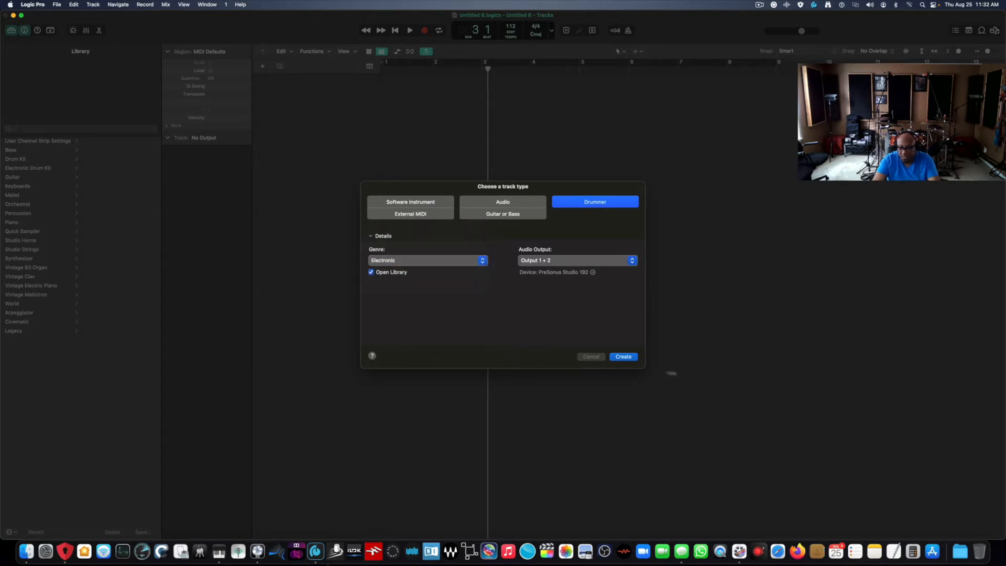
pyautogui.click(624, 356)
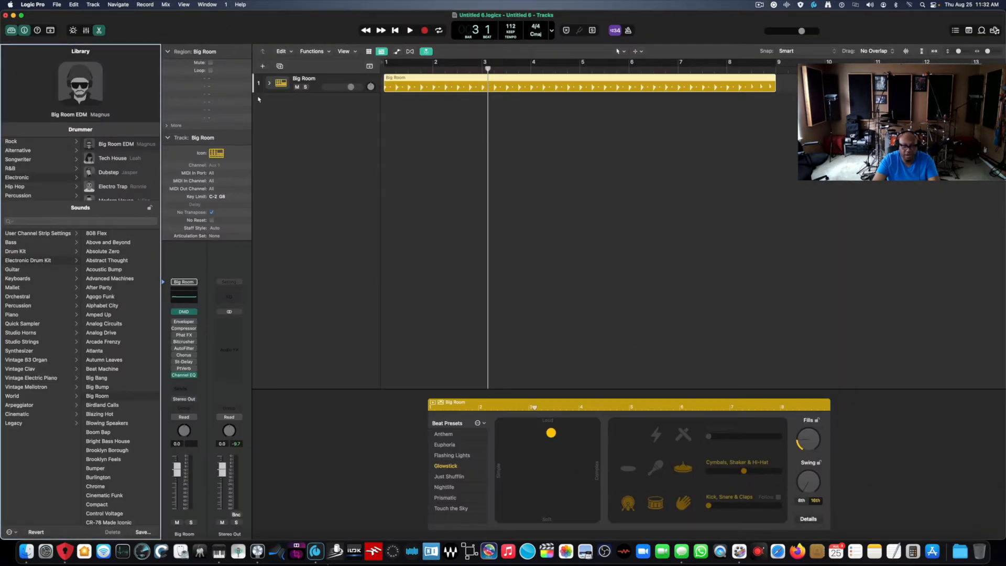
# Increase the height of the Big Room track, audition its drummer region from bar 1 and return the playhead to the start
pyautogui.moveTo(259, 91); pyautogui.dragTo(259, 206)
pyautogui.press('Return')
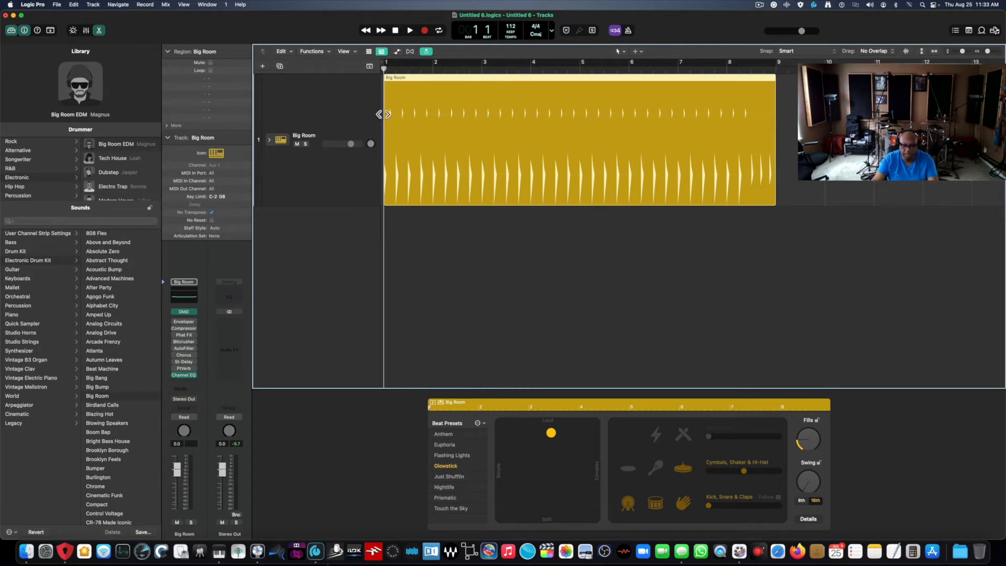
pyautogui.press('space')
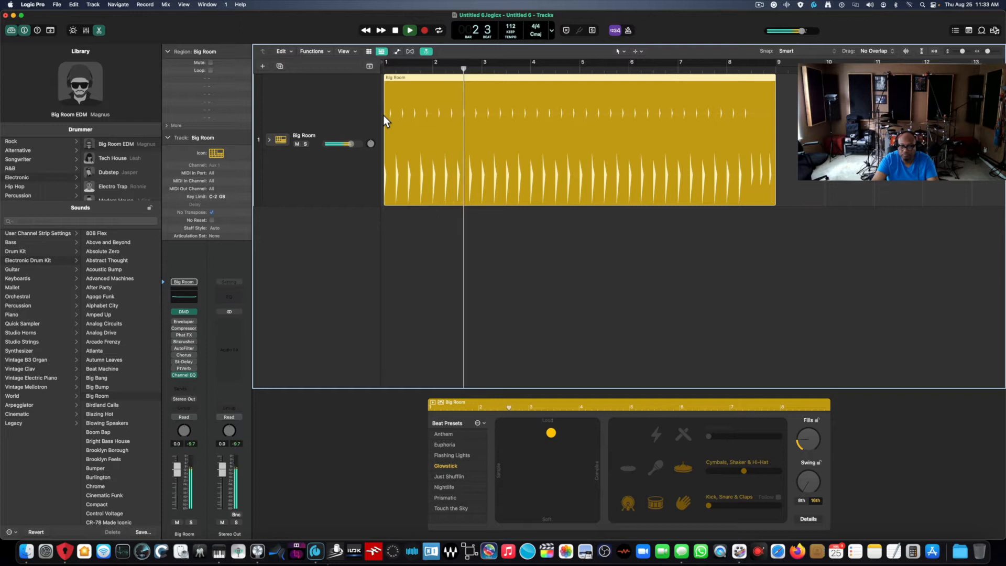
pyautogui.press('space')
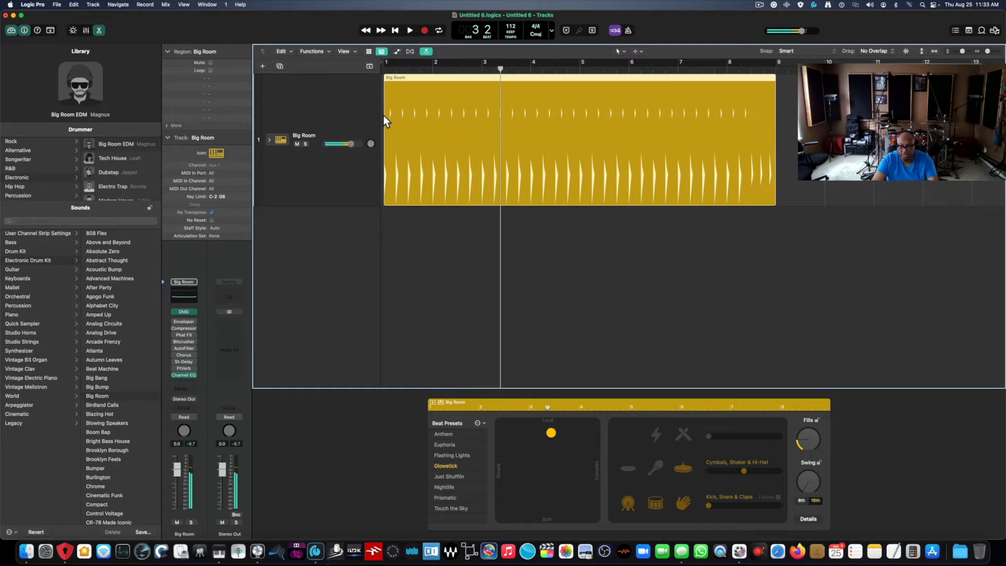
pyautogui.press('Return')
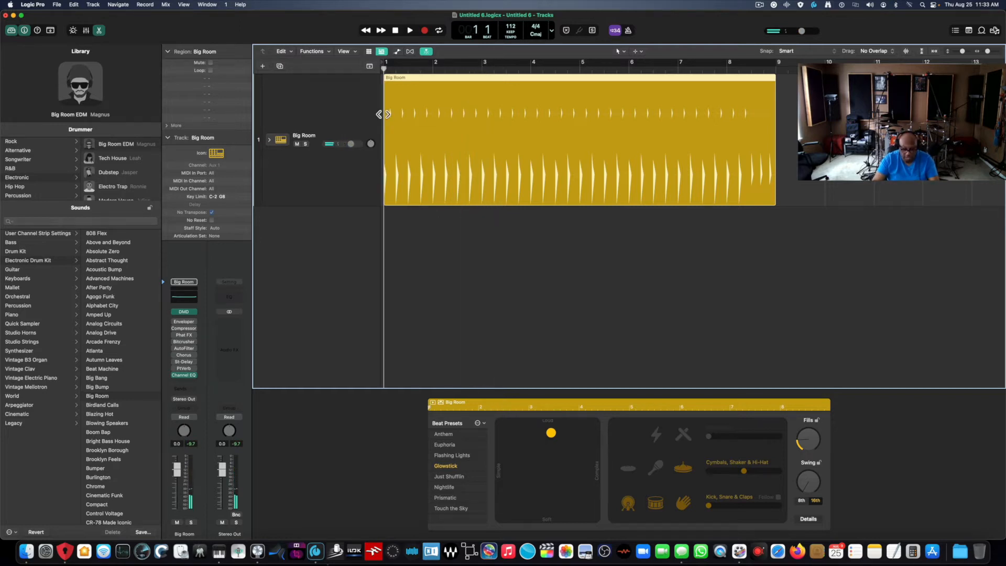
# Enable cycle playback over the Big Room region and set the drummer's performance midway between simple and complex and between loud and soft
pyautogui.press('c')
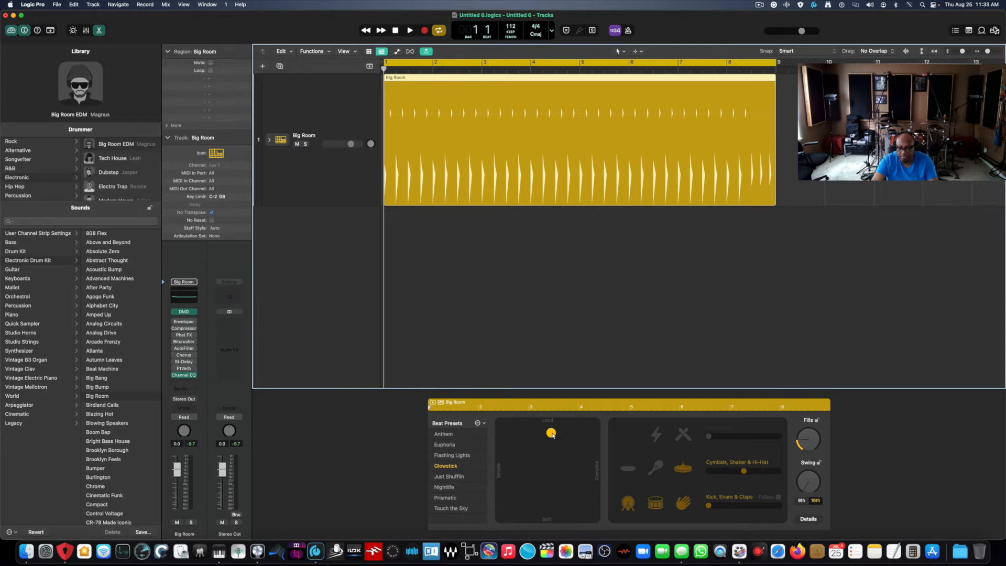
pyautogui.moveTo(551, 434); pyautogui.dragTo(596, 473)
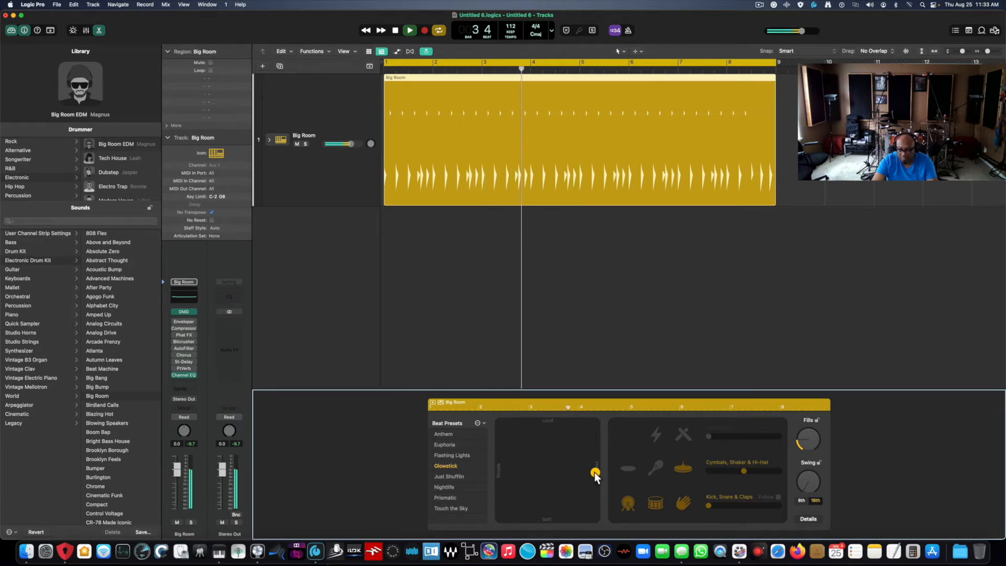
pyautogui.moveTo(594, 472); pyautogui.dragTo(548, 471)
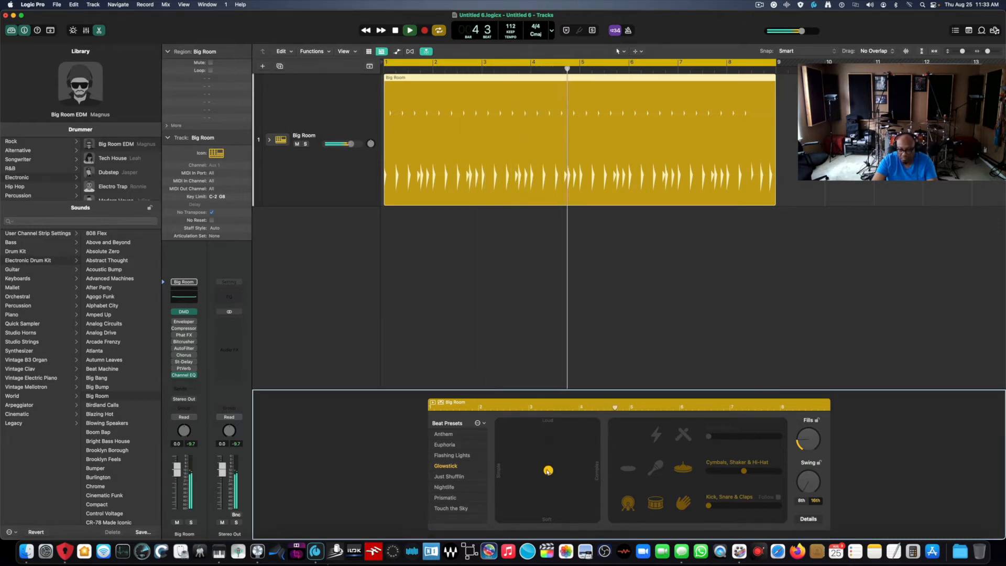
# Raise the pattern variations for Cymbals, Shaker & Hi-Hat and for Kick, Snare & Claps, and return the stopped playhead to bar 1
pyautogui.moveTo(752, 470); pyautogui.dragTo(761, 471)
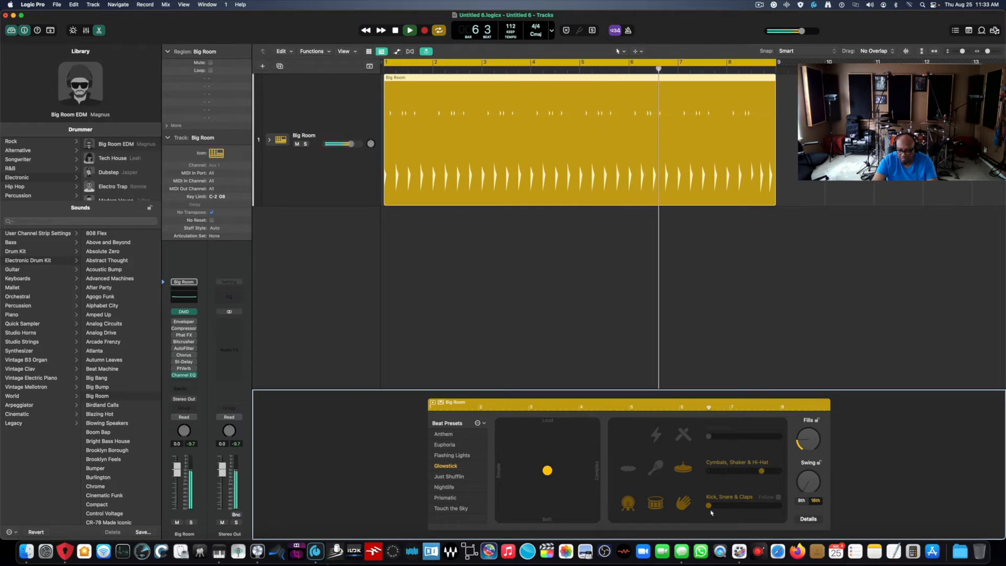
pyautogui.moveTo(712, 513); pyautogui.dragTo(726, 509)
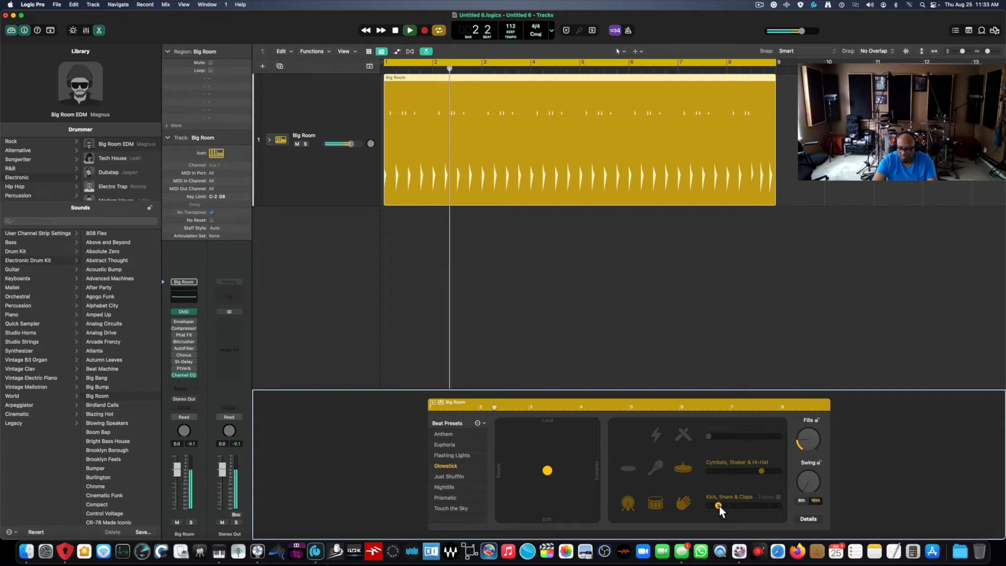
pyautogui.press('space')
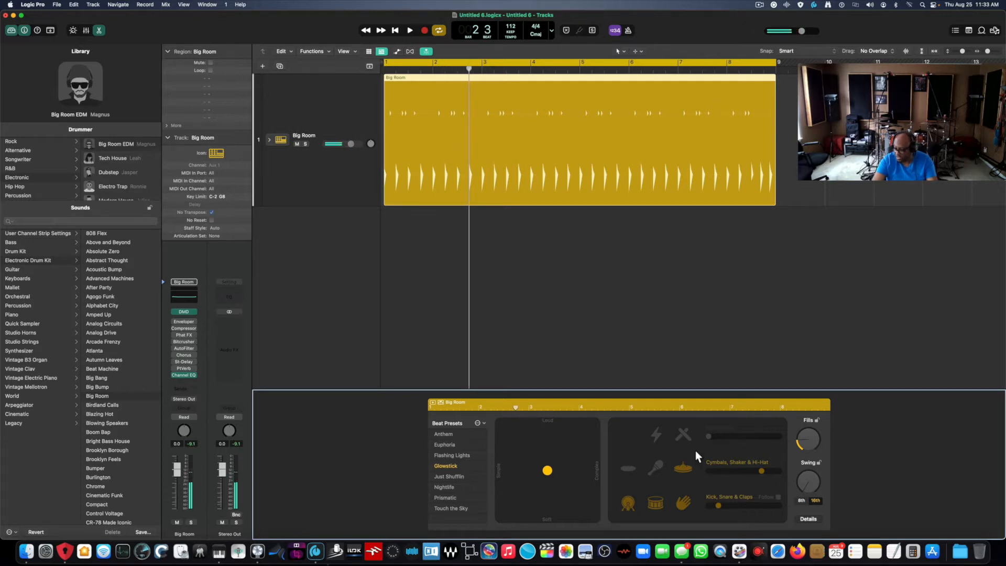
pyautogui.press('Return')
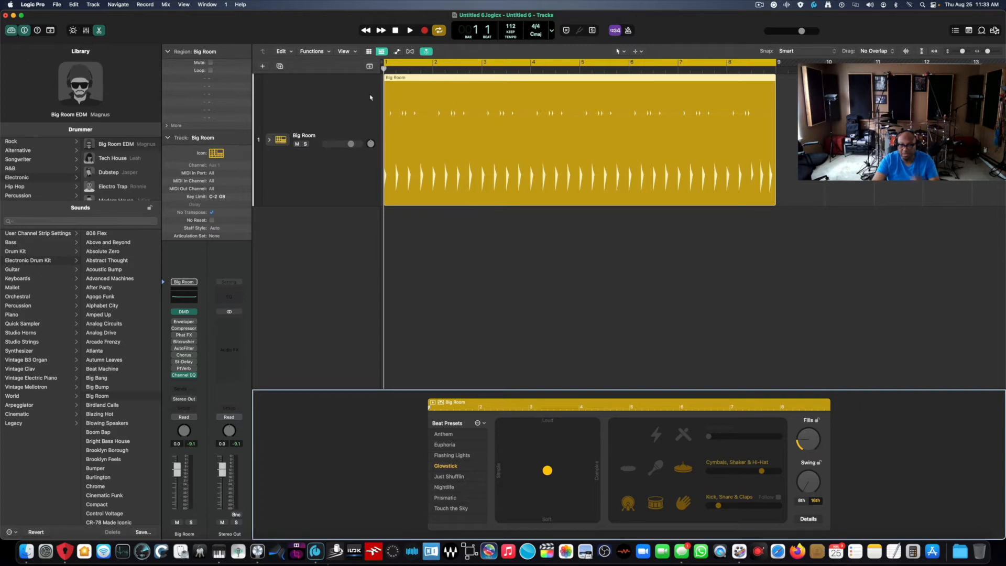
# Convert the Big Room drummer region to a MIDI region
pyautogui.rightClick(493, 129)
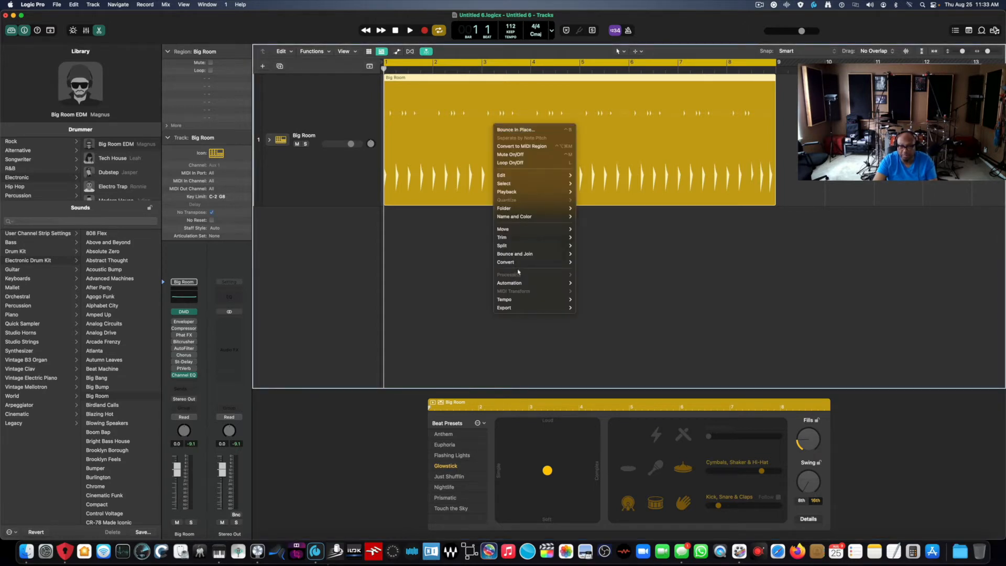
pyautogui.moveTo(520, 266)
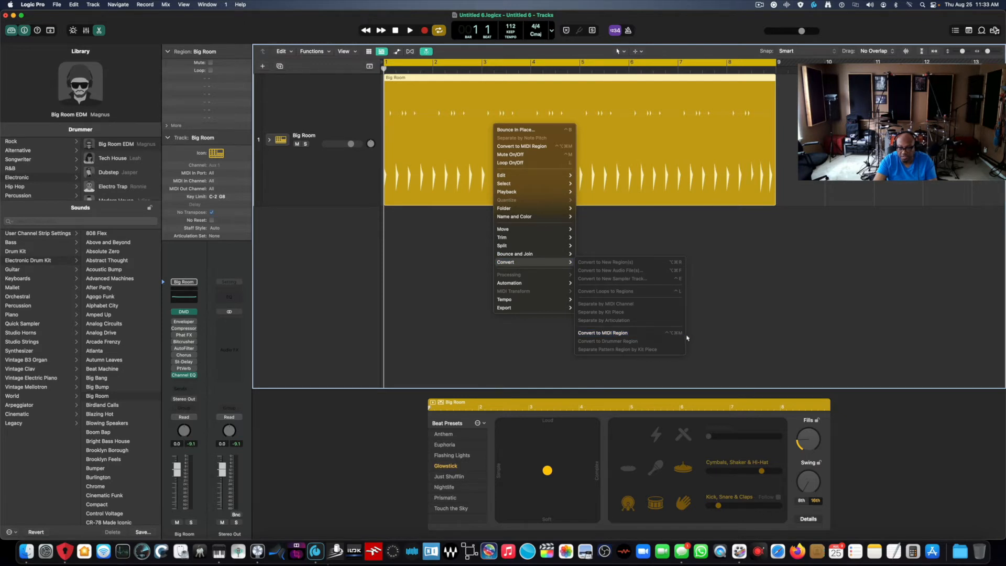
pyautogui.click(633, 332)
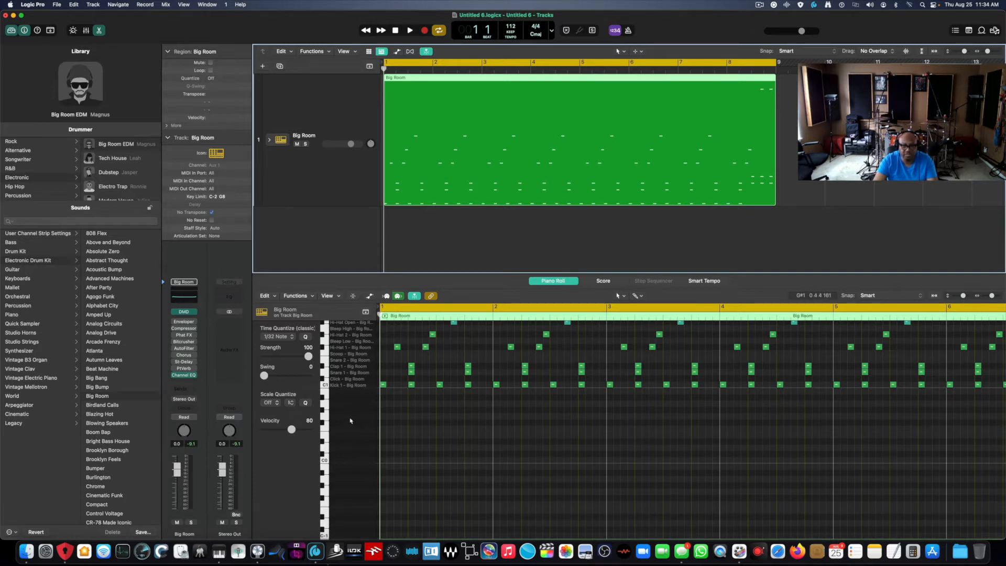
# Expand the Big Room track stack into its kit-piece tracks and hide the Piano Roll editor
pyautogui.click(269, 141)
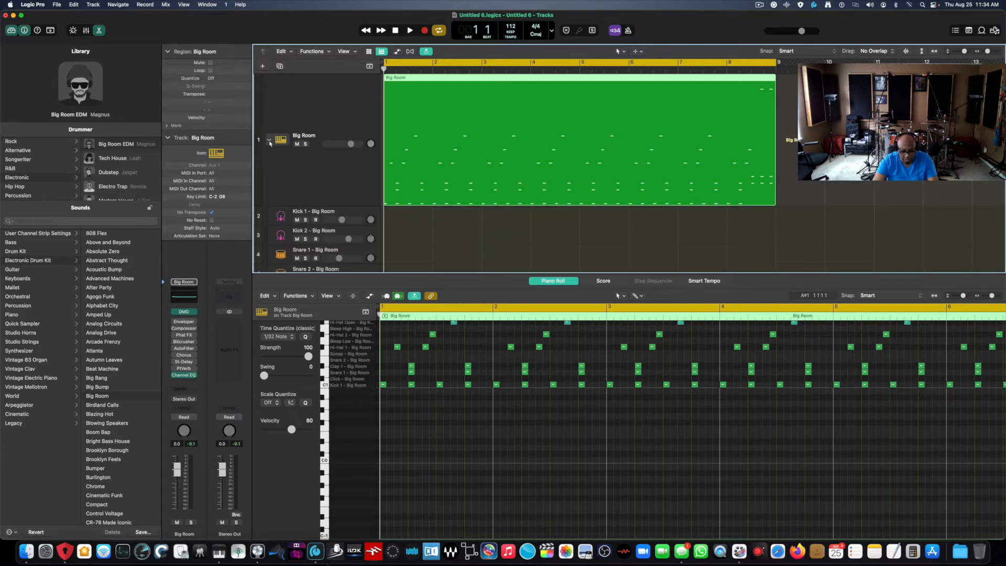
pyautogui.press('x')
pyautogui.press('x')
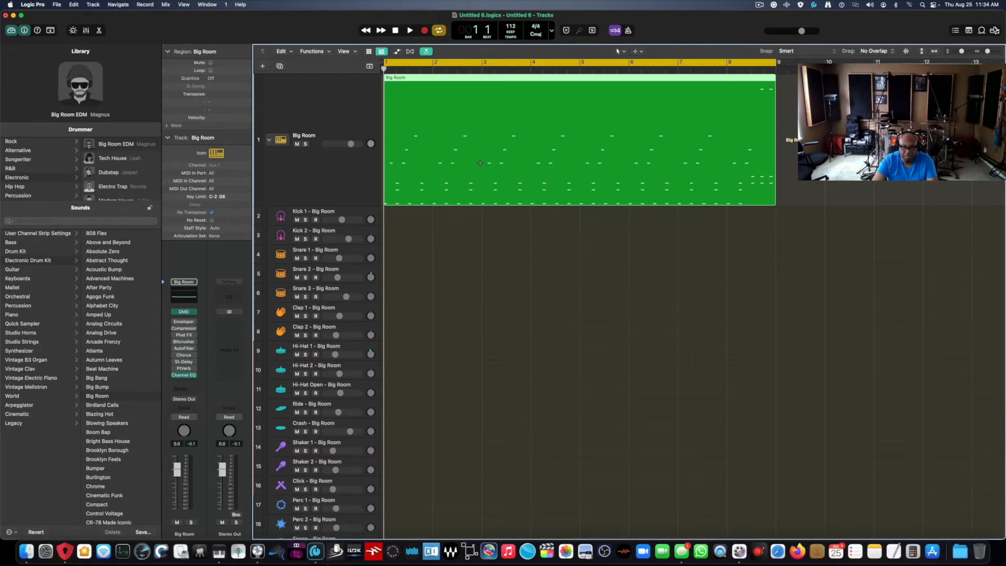
# Separate the Big Room MIDI region by note pitch onto the individual kit-piece tracks
pyautogui.rightClick(484, 113)
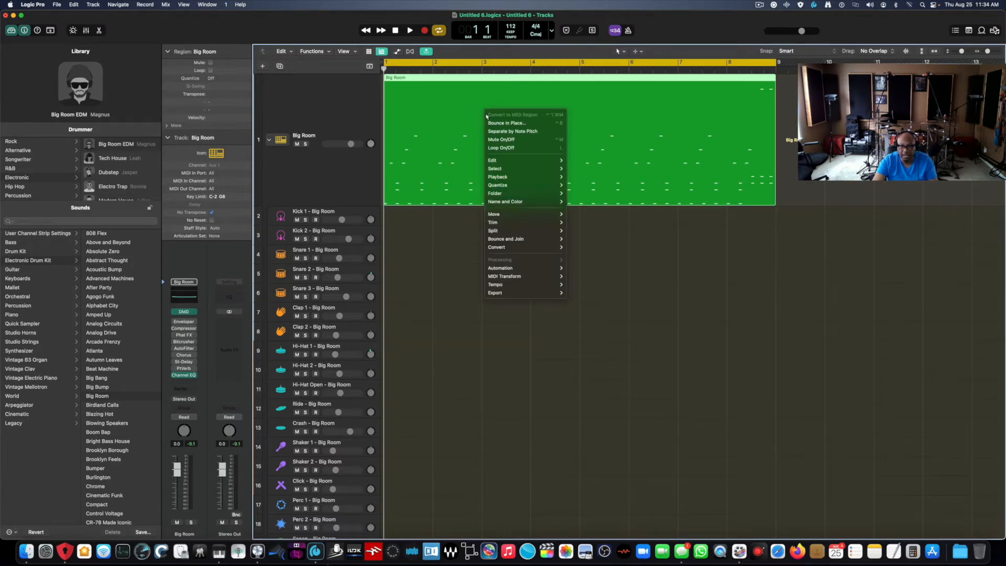
pyautogui.moveTo(511, 252)
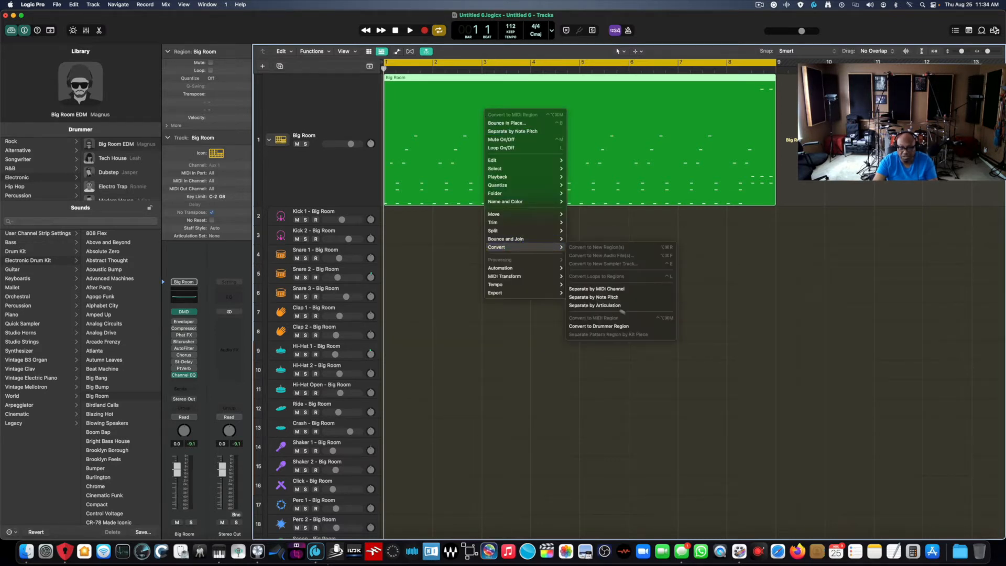
pyautogui.click(594, 297)
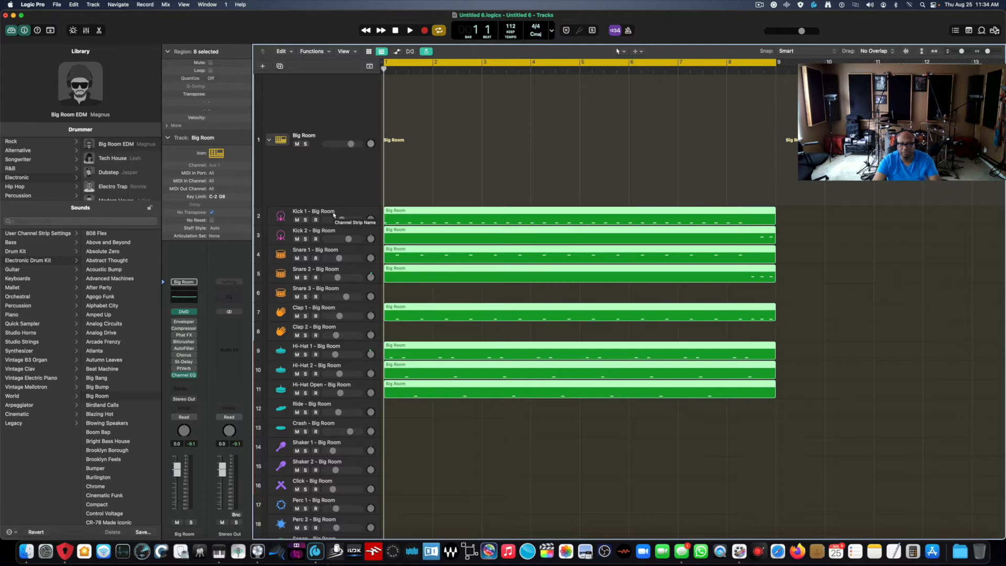
# Delete the empty Snare 3 and Clap 2 tracks from the Big Room stack
pyautogui.click(348, 293)
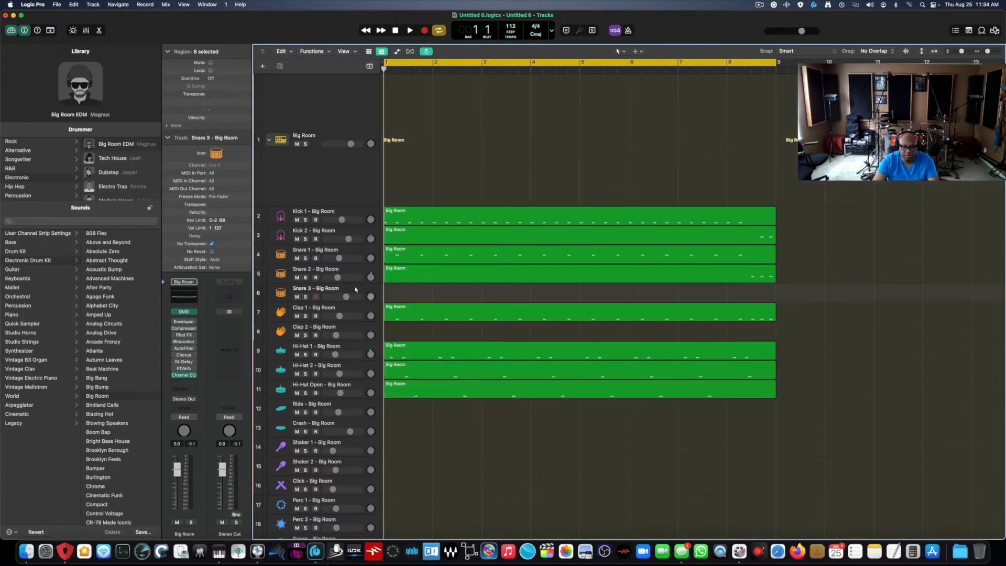
pyautogui.press('super+BackSpace')
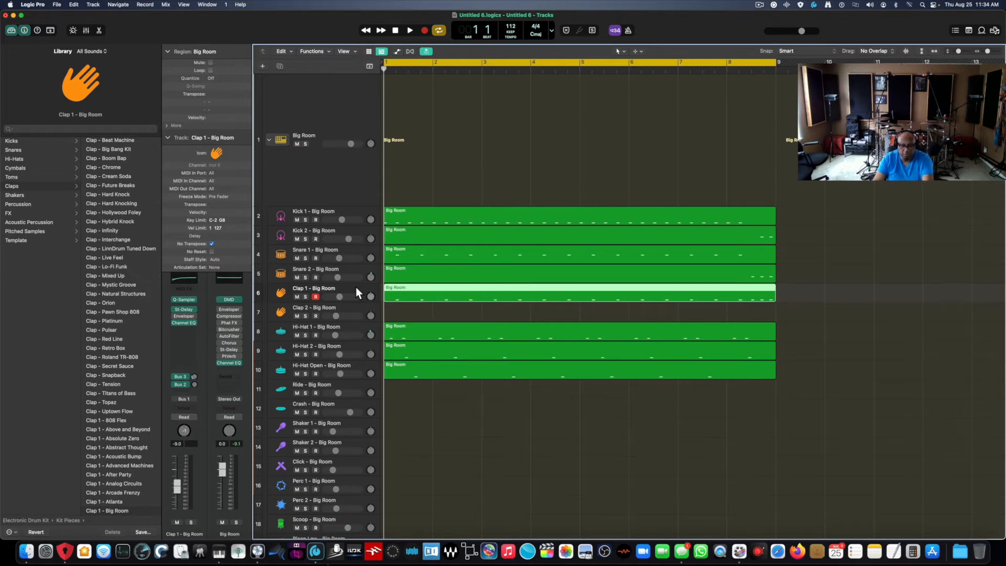
pyautogui.press('Down')
pyautogui.press('super+BackSpace')
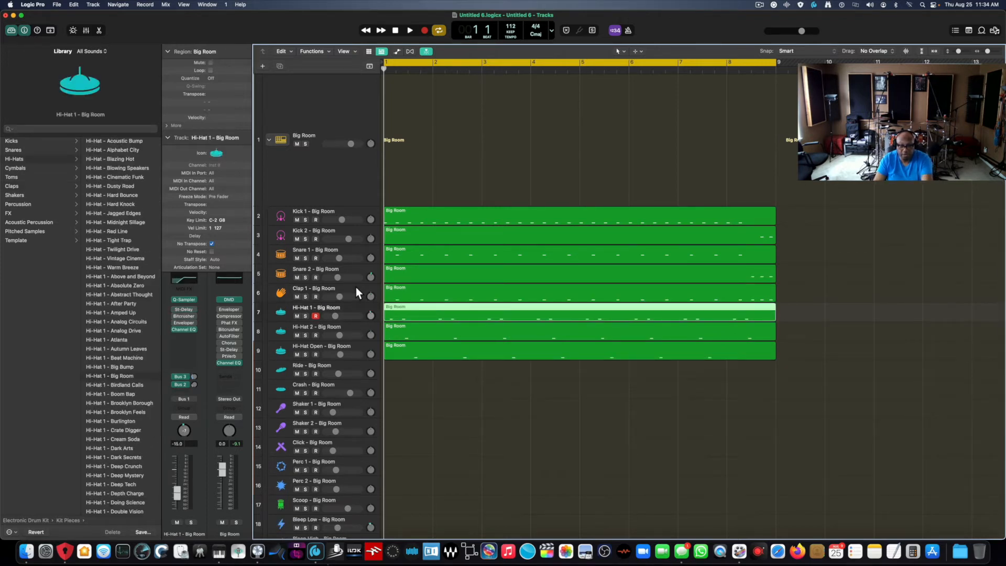
# Delete all the empty kit-piece tracks below Hi-Hat Open, from Ride through Sidechain Trigger
pyautogui.press('Down')
pyautogui.press('Down')
pyautogui.press('Down')
pyautogui.press('super+BackSpace')
pyautogui.press('super+BackSpace')
pyautogui.press('super+BackSpace')
pyautogui.press('super+BackSpace')
pyautogui.press('super+BackSpace')
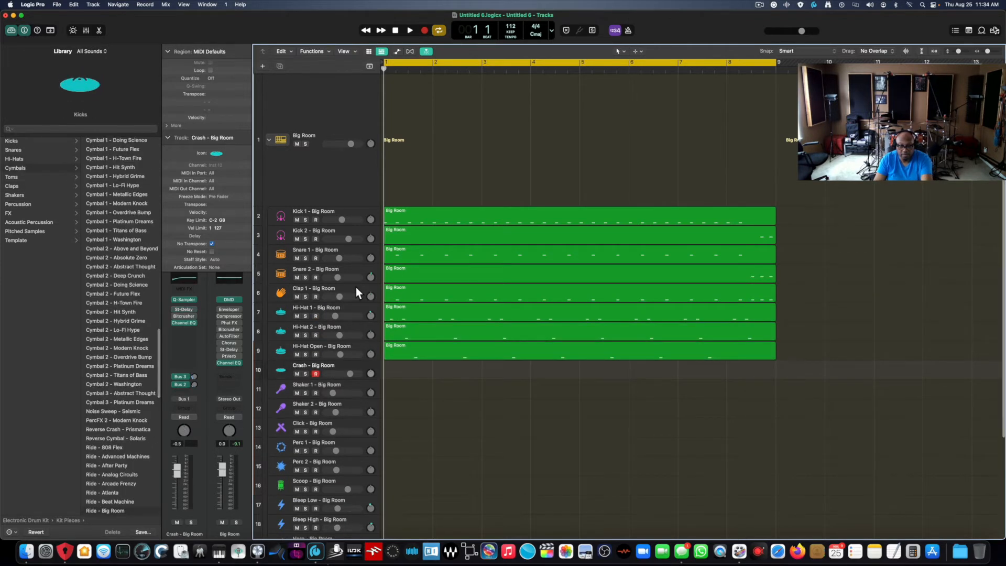
pyautogui.press('super+BackSpace')
pyautogui.press('super+BackSpace')
pyautogui.press('super+BackSpace')
pyautogui.press('super+BackSpace')
pyautogui.press('super+BackSpace')
pyautogui.press('super+BackSpace')
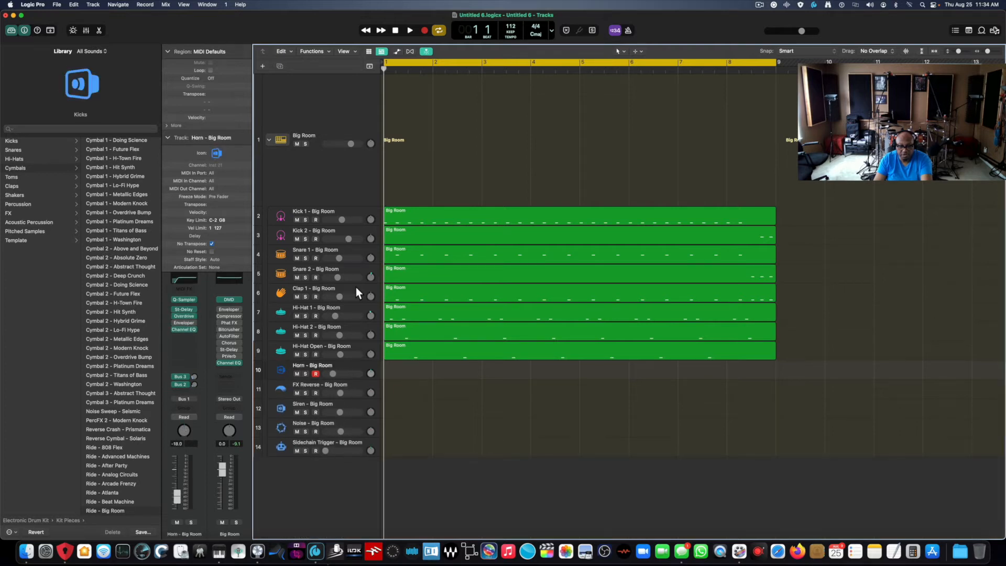
pyautogui.press('super+BackSpace')
pyautogui.press('super+BackSpace')
pyautogui.press('super+BackSpace')
pyautogui.press('super+BackSpace')
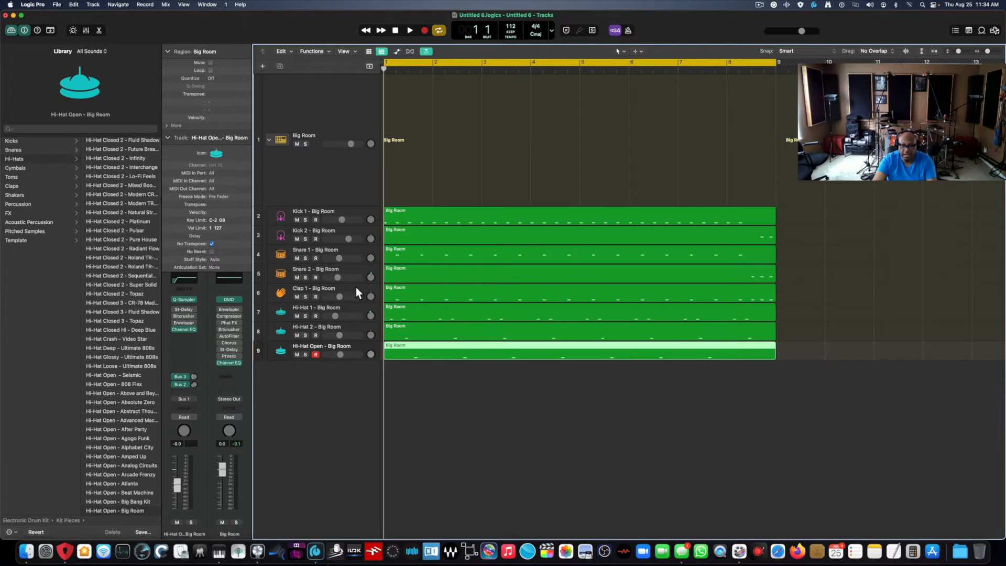
# Play the separated drum tracks together, audition Kick 1 soloed, and clear its solo
pyautogui.press('space')
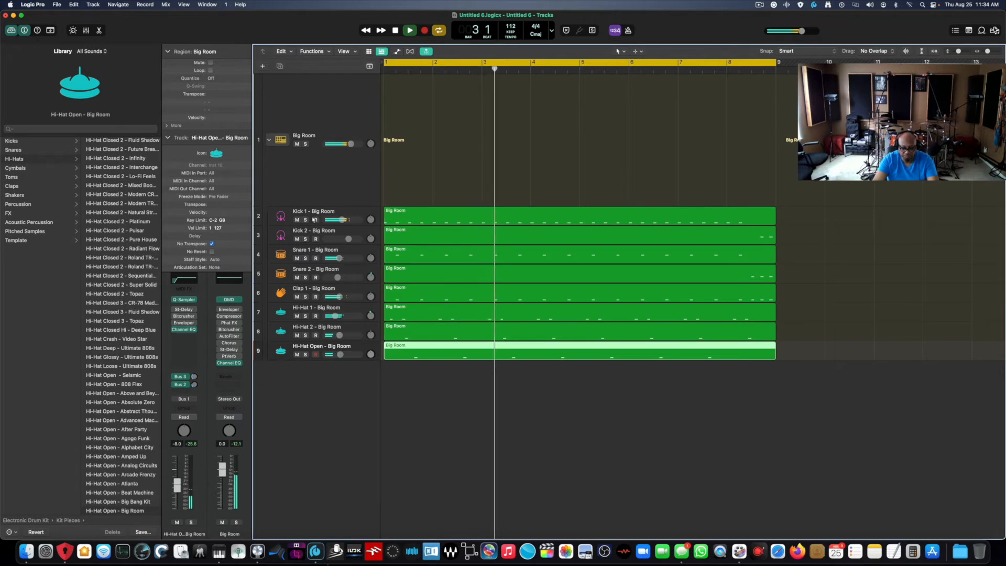
pyautogui.press('space')
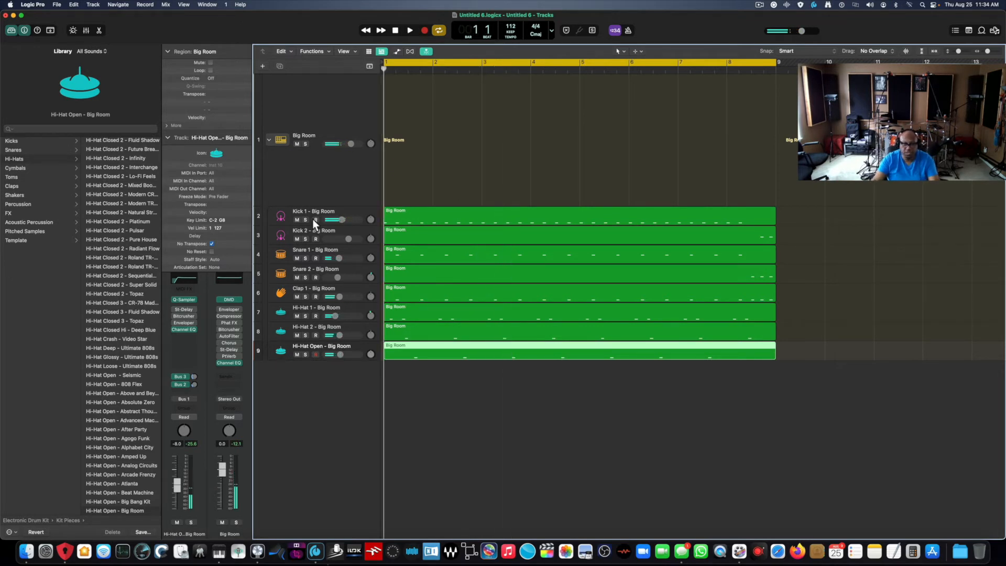
pyautogui.click(315, 213)
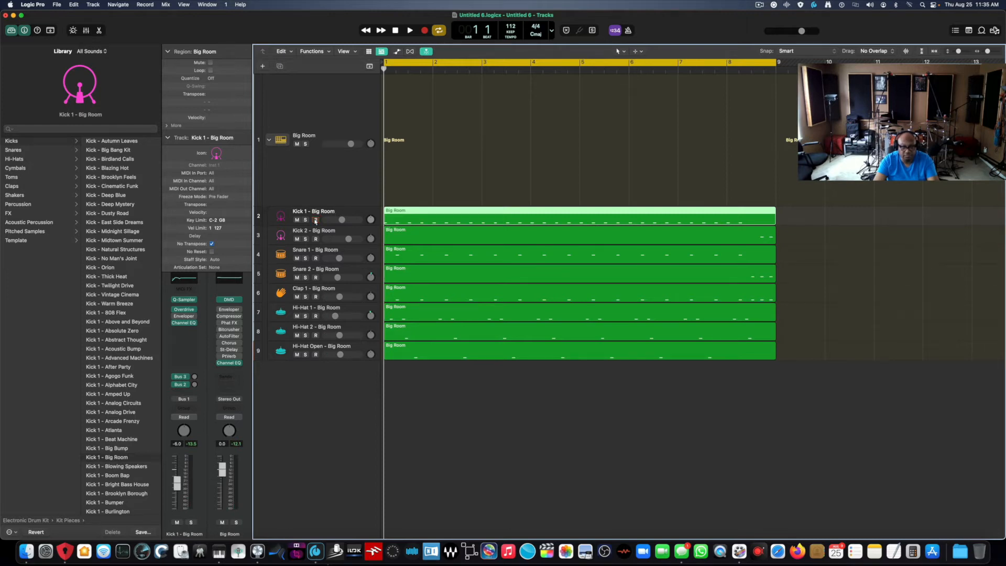
pyautogui.click(306, 221)
pyautogui.press('space')
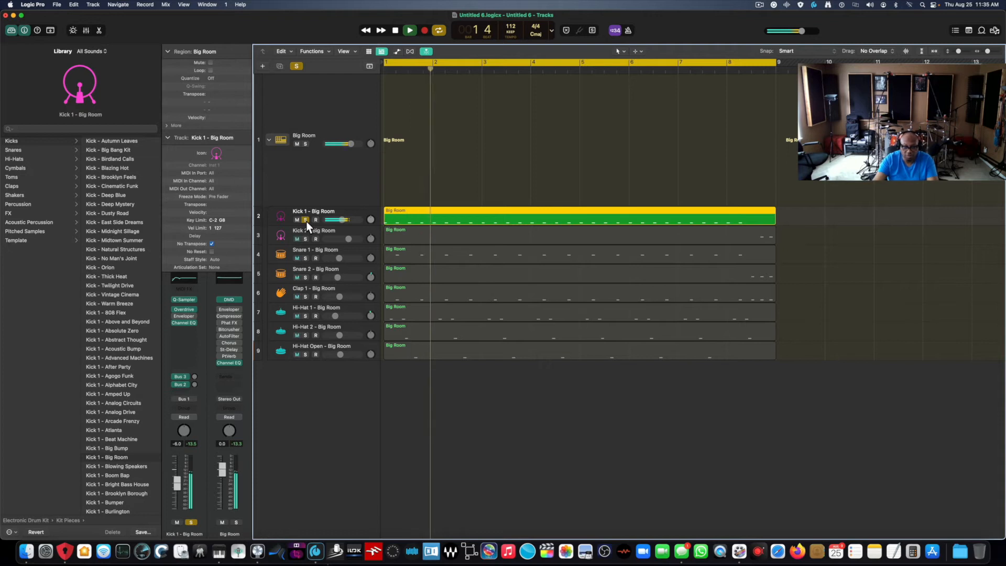
pyautogui.press('Down')
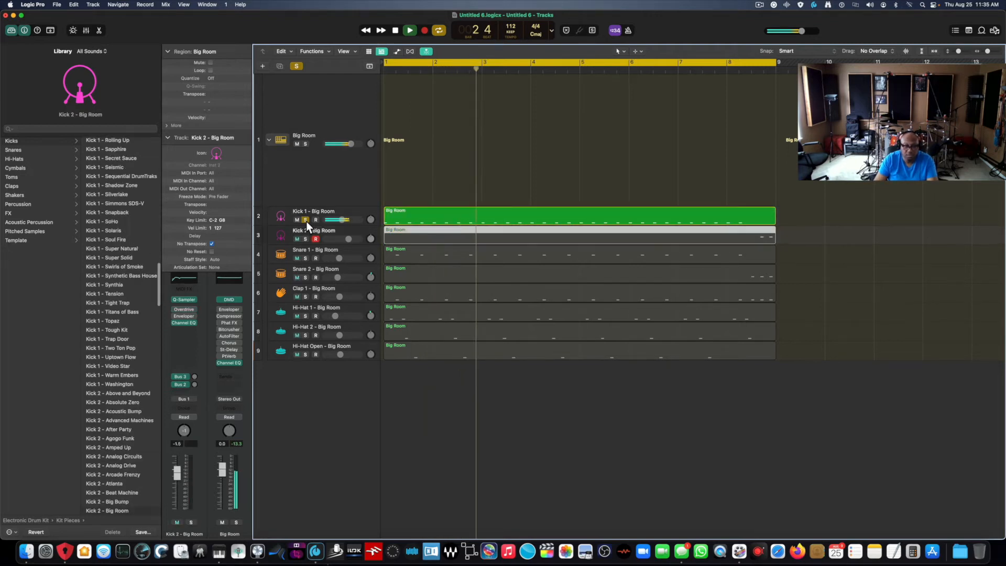
pyautogui.click(305, 221)
pyautogui.press('space')
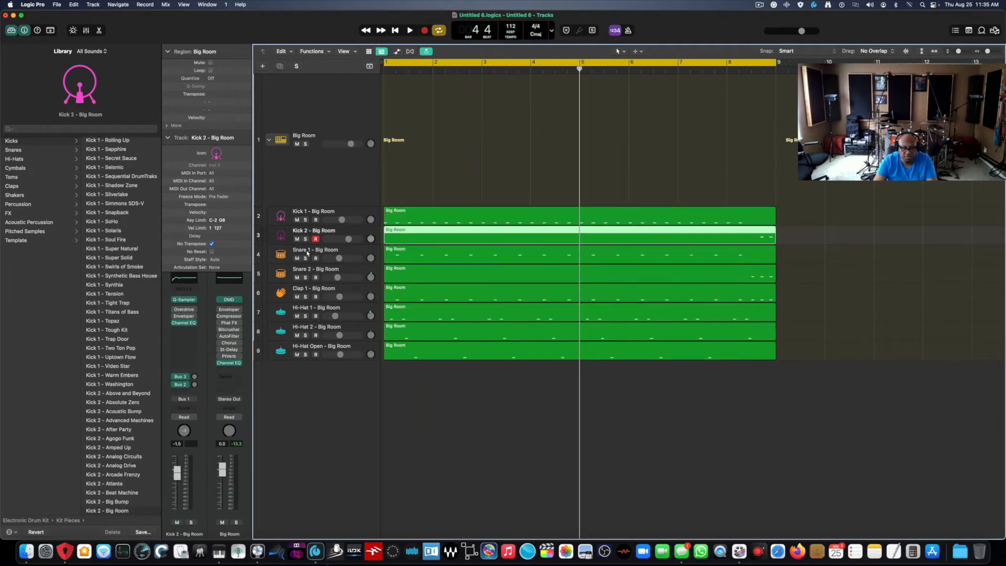
# Solo the Snare 1 track and audition its part on its own
pyautogui.click(305, 258)
pyautogui.press('space')
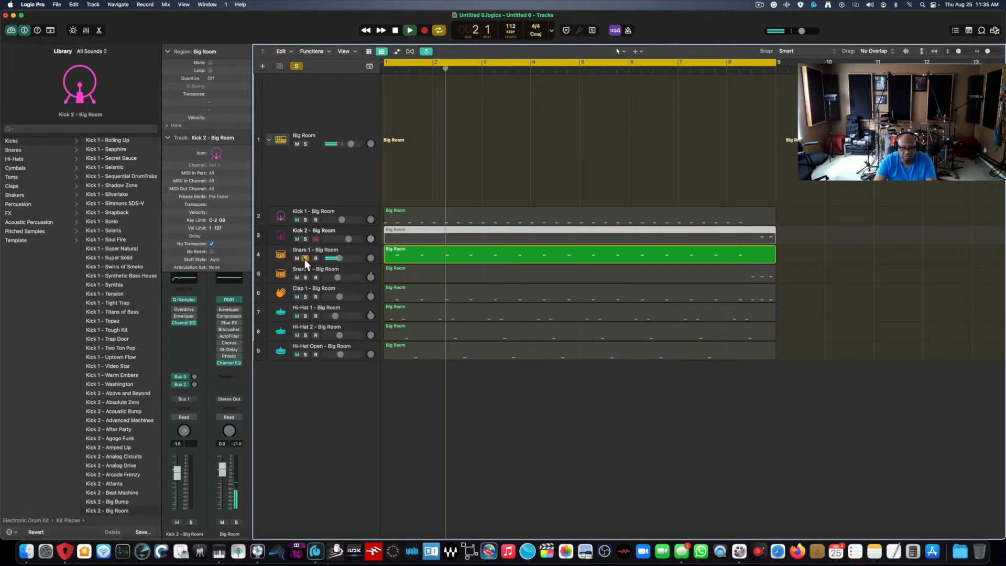
pyautogui.press('space')
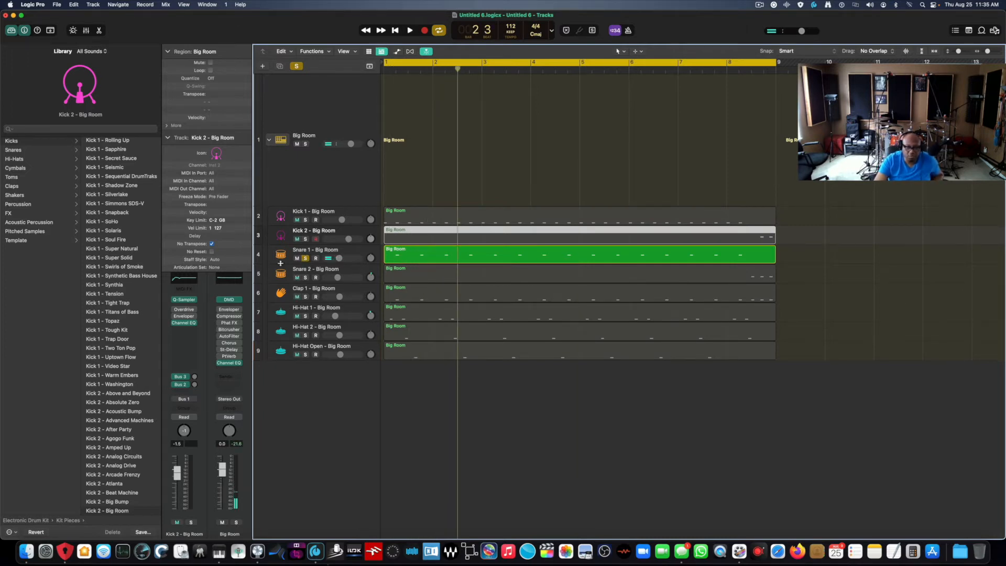
# Enlarge the Snare 1 track's height and open its region in a tall Piano Roll editor
pyautogui.moveTo(281, 263); pyautogui.dragTo(284, 321)
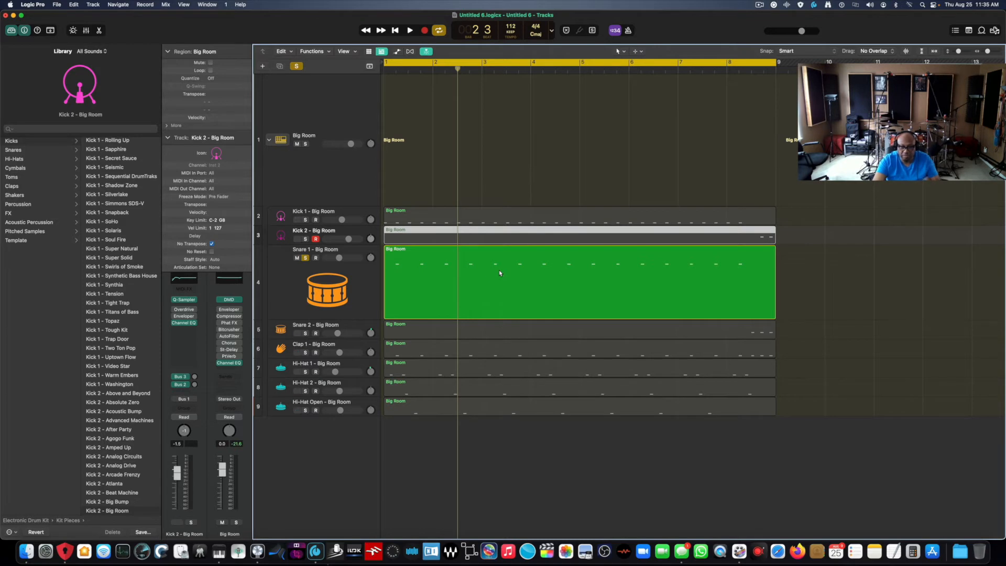
pyautogui.doubleClick(489, 262)
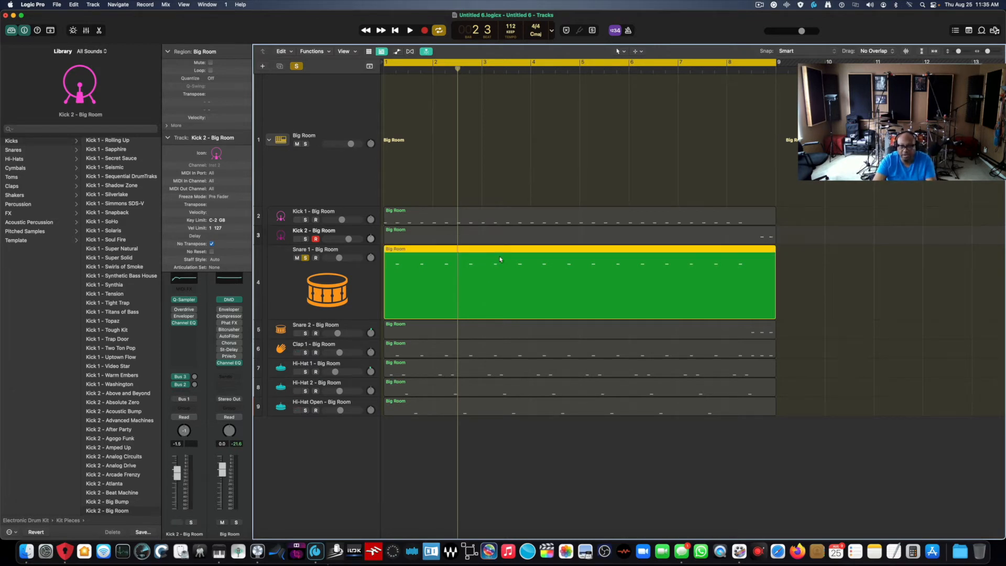
pyautogui.moveTo(502, 273); pyautogui.dragTo(504, 190)
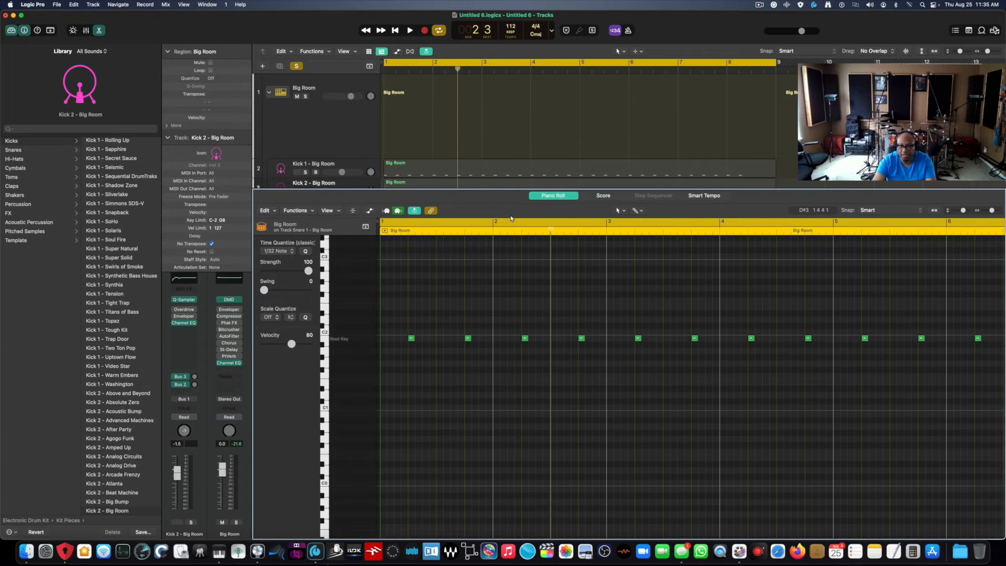
# Assign the Brush Tool as both the primary and the secondary tool in the Piano Roll
pyautogui.click(623, 210)
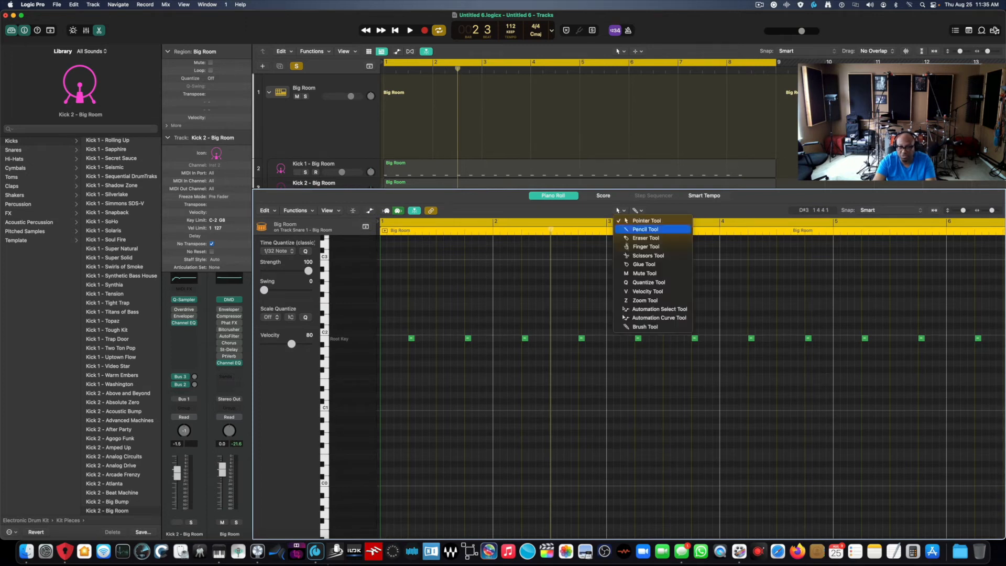
pyautogui.click(646, 327)
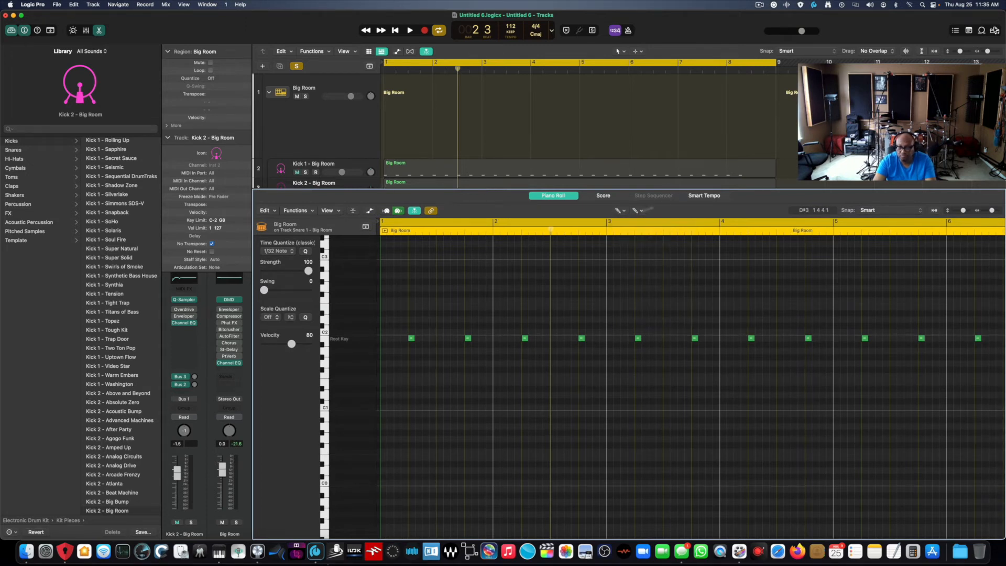
pyautogui.click(638, 211)
pyautogui.click(650, 327)
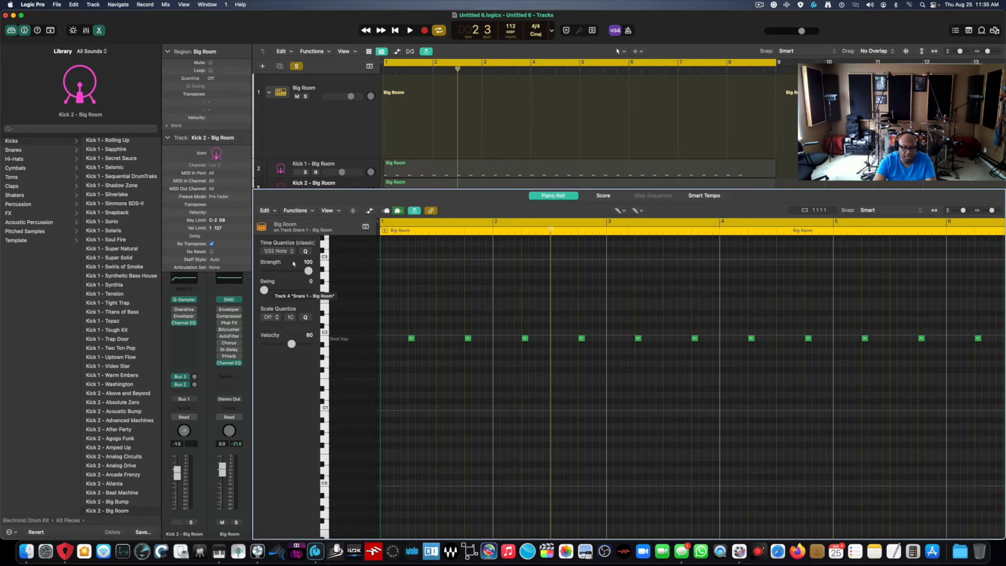
# Set time quantize to 1/16 Note and paint three extra snare notes at the start of bar 2 and three mid-bar 3
pyautogui.click(277, 251)
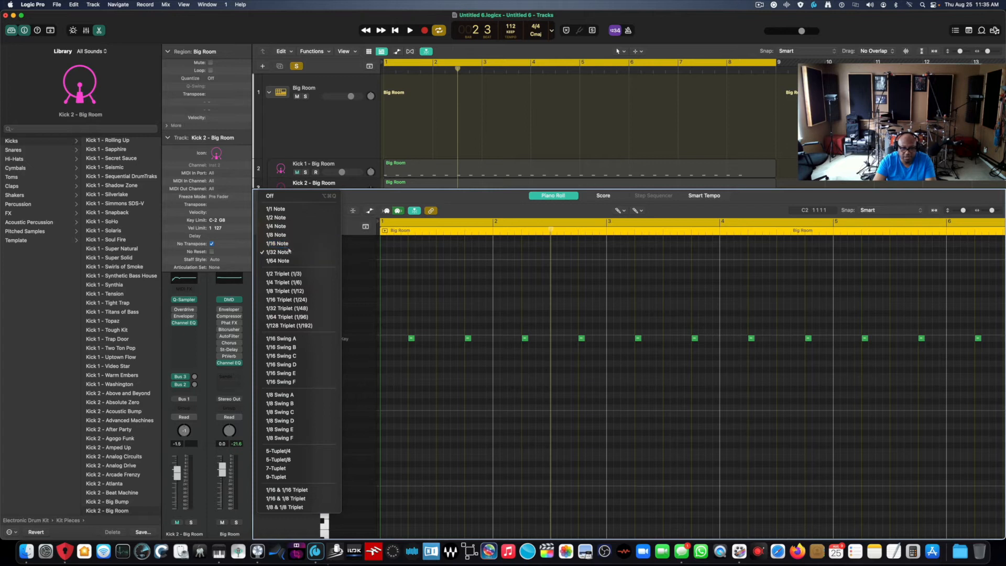
pyautogui.click(283, 243)
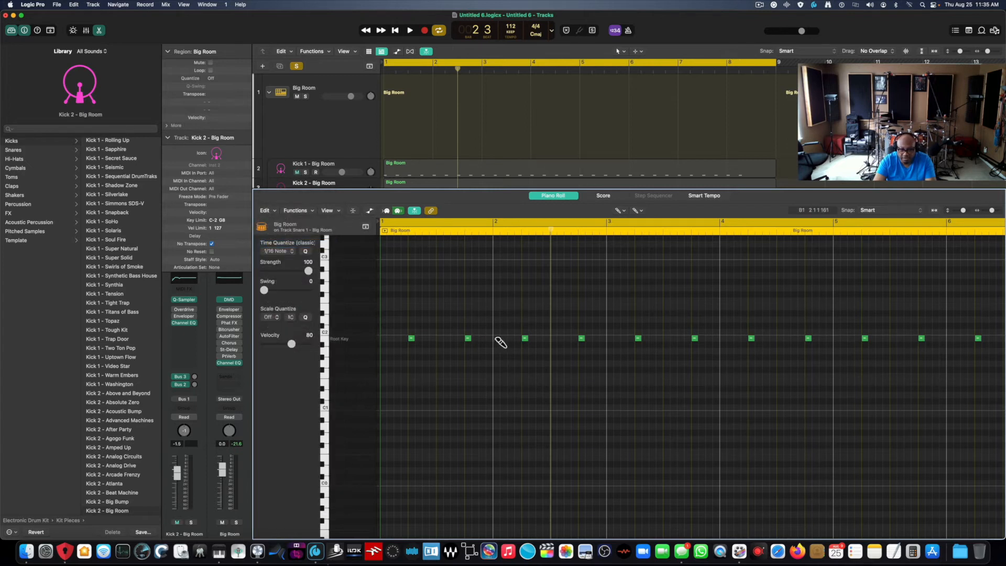
pyautogui.moveTo(495, 338); pyautogui.dragTo(503, 339)
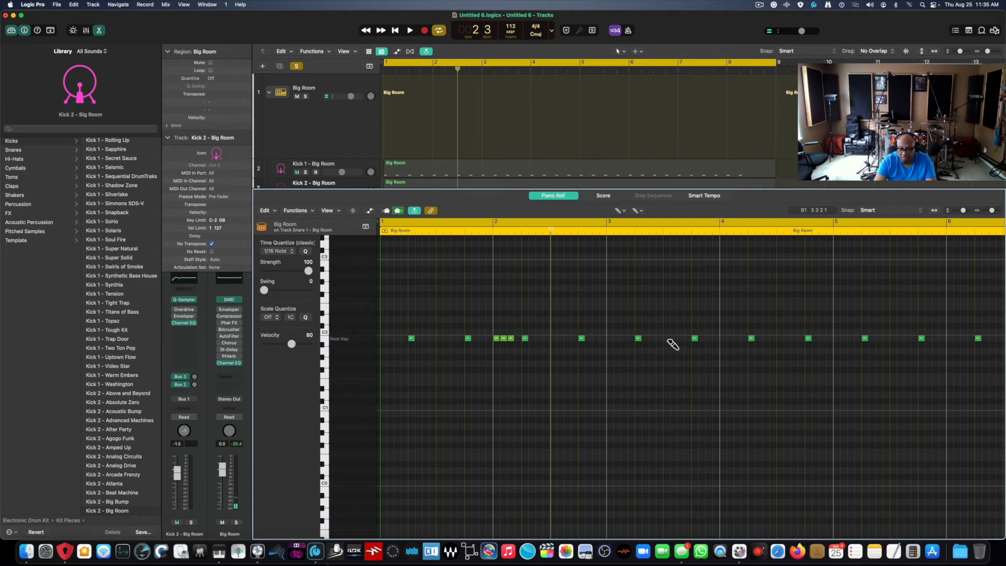
pyautogui.moveTo(666, 339); pyautogui.dragTo(674, 339)
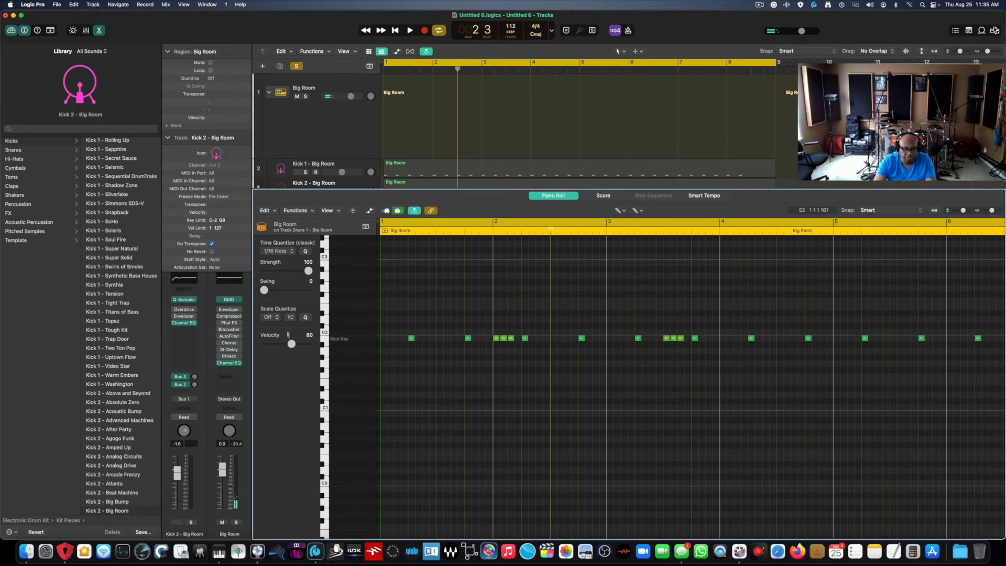
# Set time quantize to 1/32 Note and paint a fast snare roll on the existing note row at the end of bar 8
pyautogui.click(291, 252)
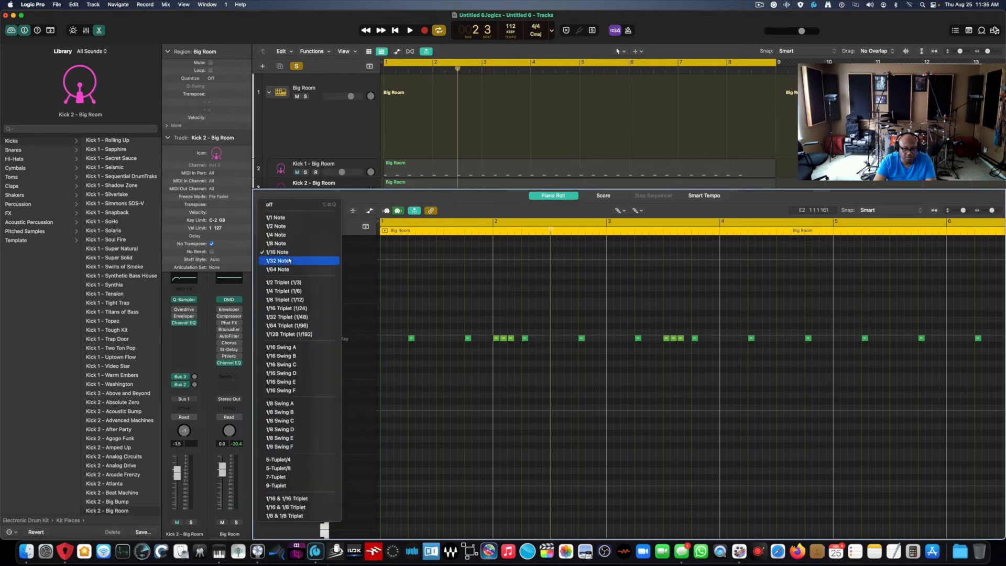
pyautogui.click(286, 260)
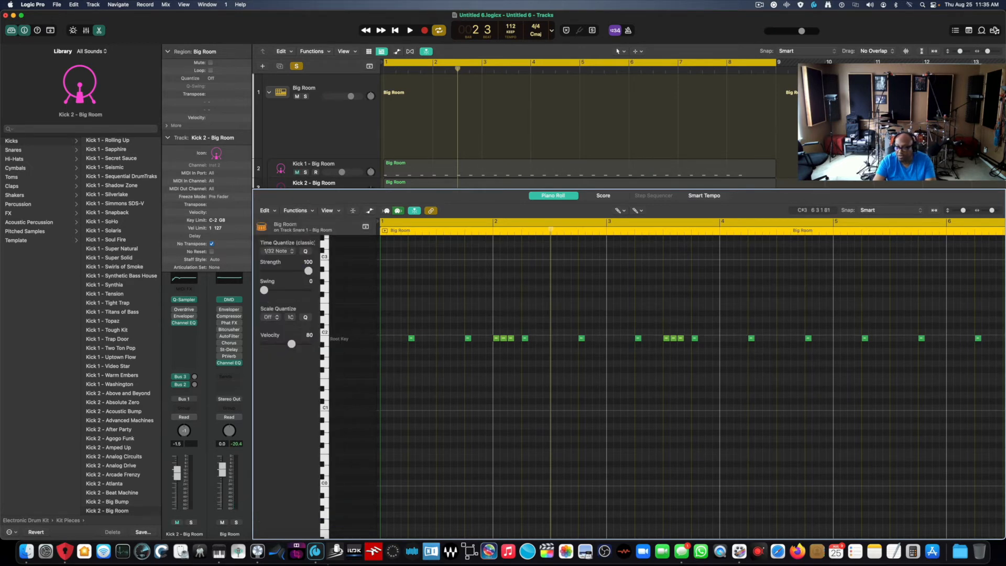
pyautogui.moveTo(992, 211); pyautogui.dragTo(989, 210)
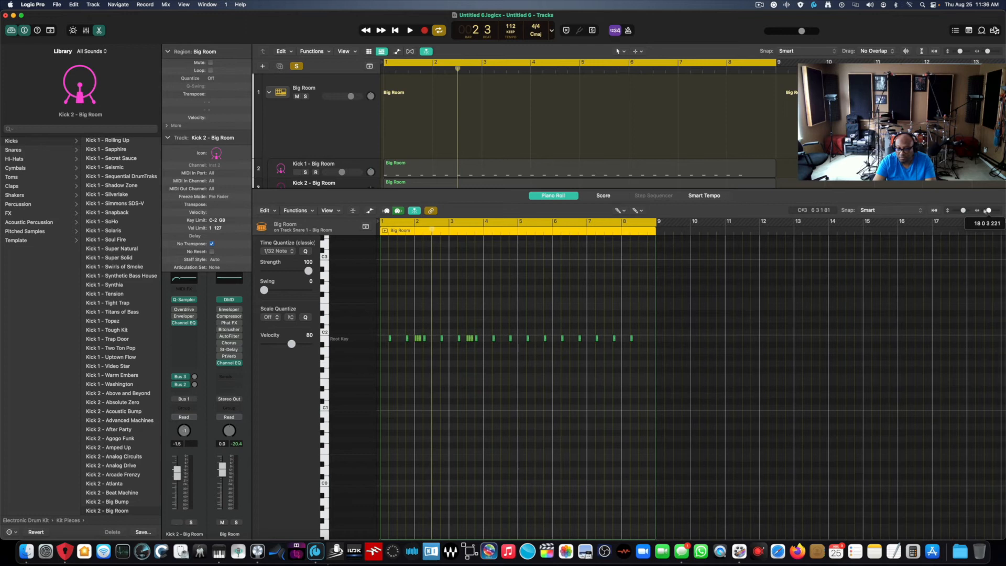
pyautogui.moveTo(635, 340); pyautogui.dragTo(651, 341)
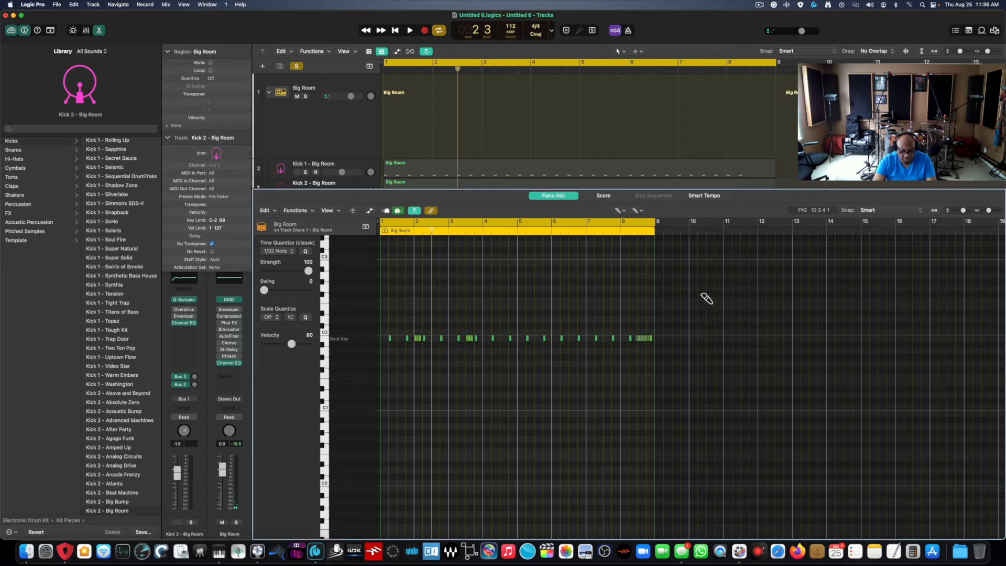
# Return to the full arrangement with the snare solo cleared and play the edited snare with the other drums
pyautogui.press('s')
pyautogui.press('p')
pyautogui.click(296, 66)
pyautogui.press('space')
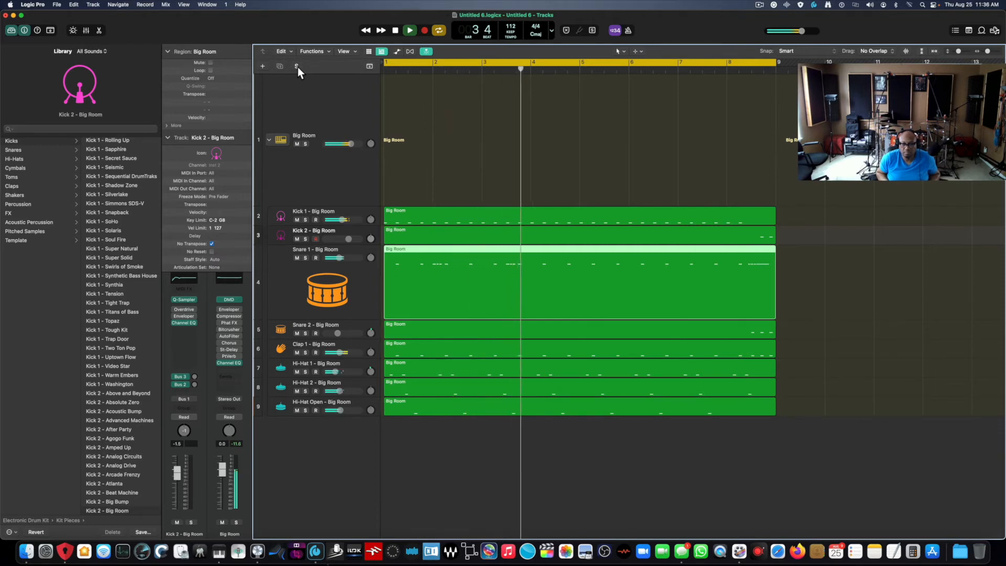
pyautogui.press('space')
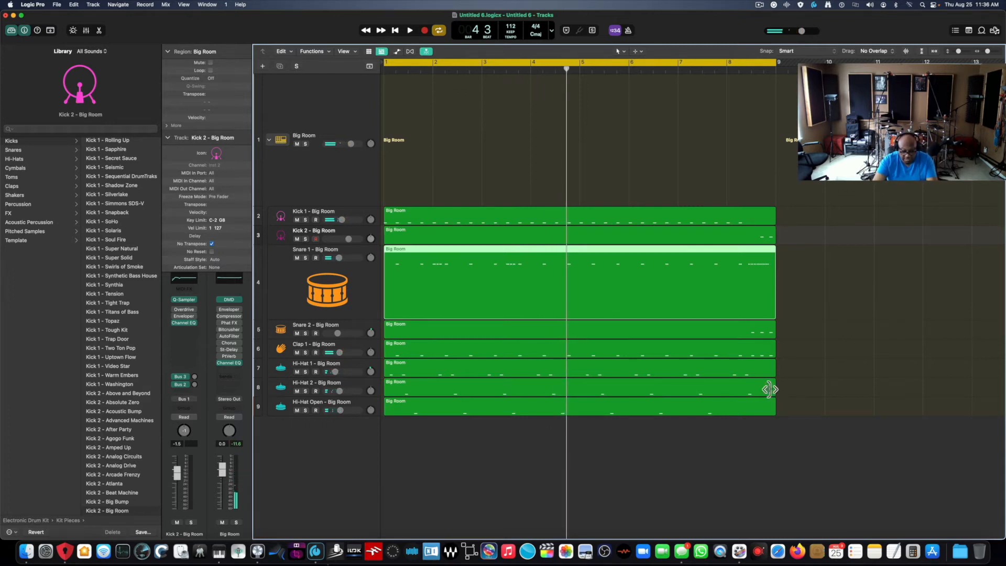
# Split the Snare 1 region at bar 3 and bar 8 with the Scissors Tool
pyautogui.press('t')
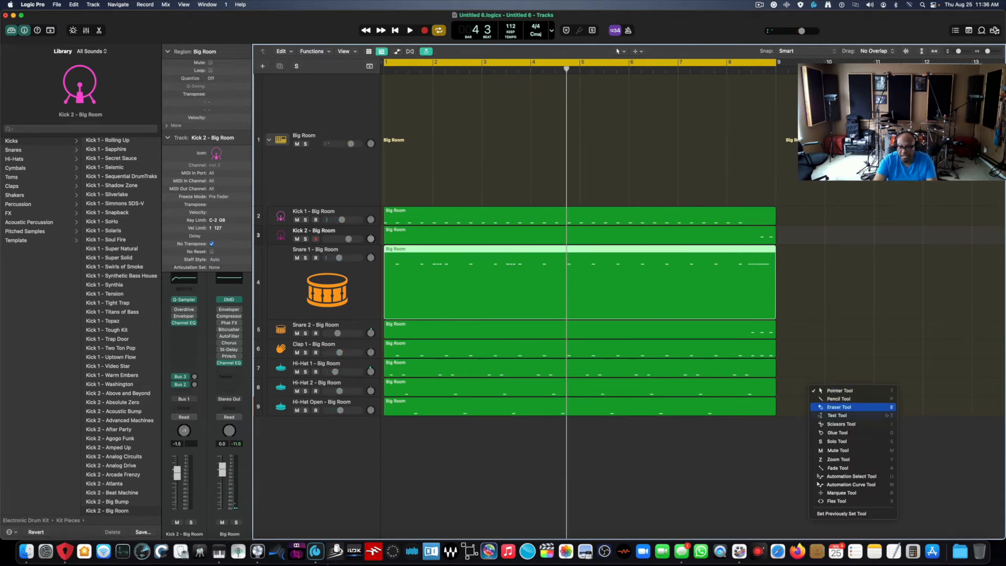
pyautogui.click(830, 425)
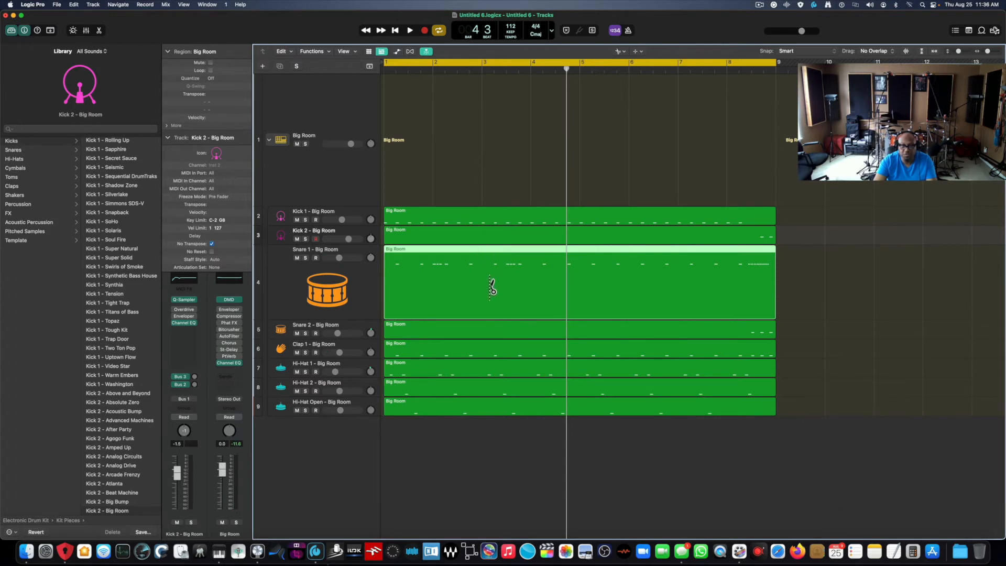
pyautogui.moveTo(480, 285); pyautogui.dragTo(479, 285)
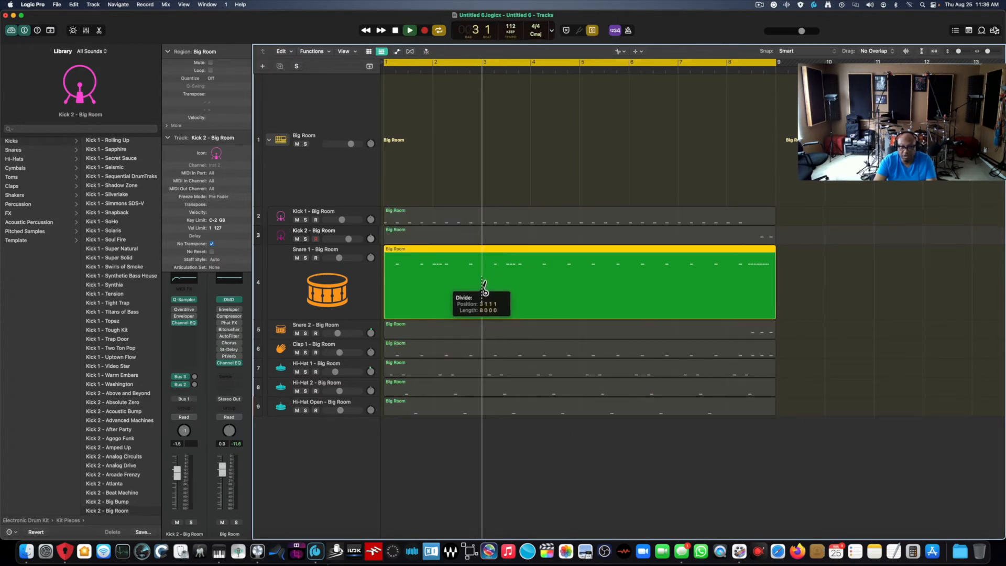
pyautogui.click(483, 287)
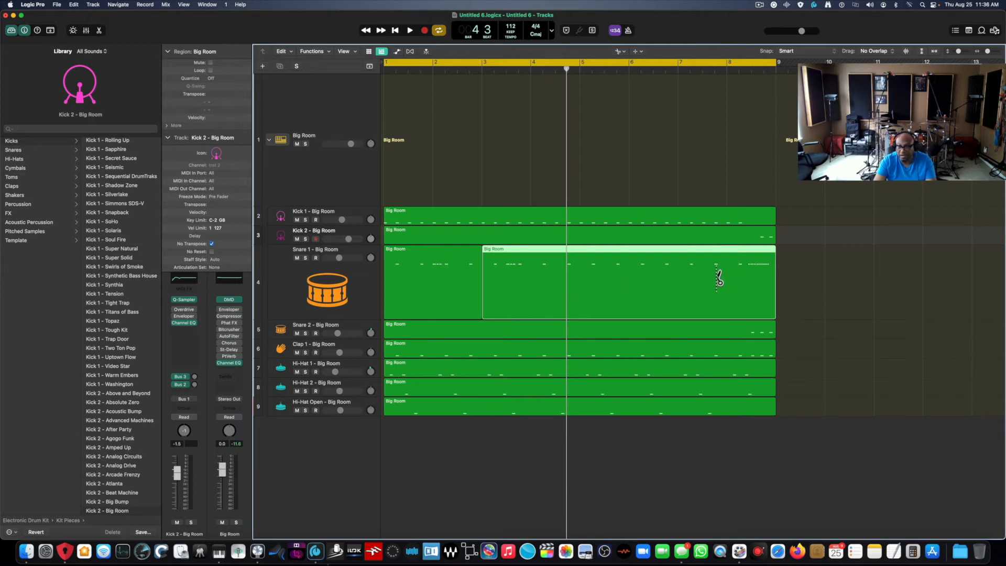
pyautogui.moveTo(718, 283); pyautogui.dragTo(729, 282)
# Return to the Pointer Tool and delete the Snare 1 region between bars 3 and 8
pyautogui.press('Escape')
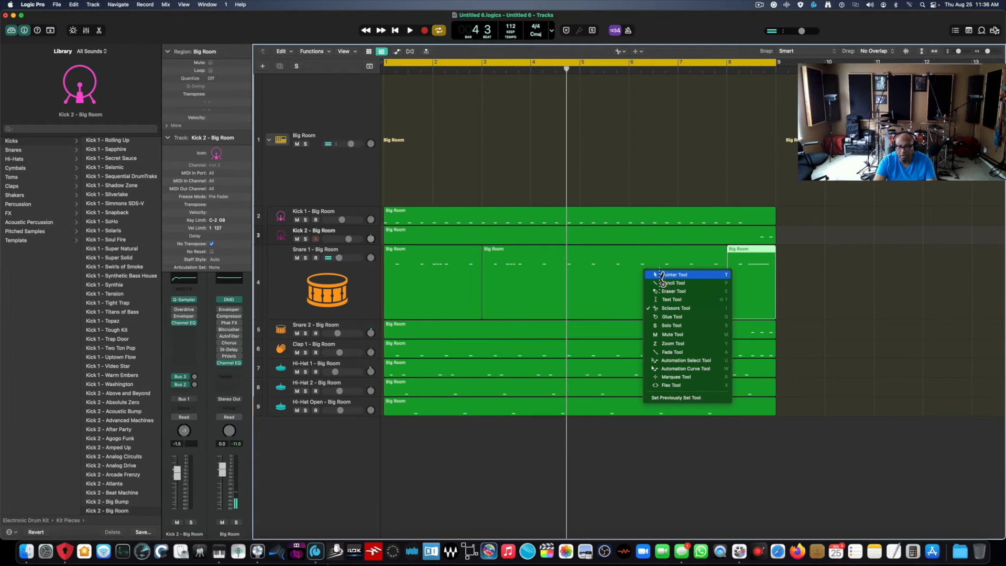
pyautogui.click(660, 275)
pyautogui.click(632, 272)
pyautogui.press('Delete')
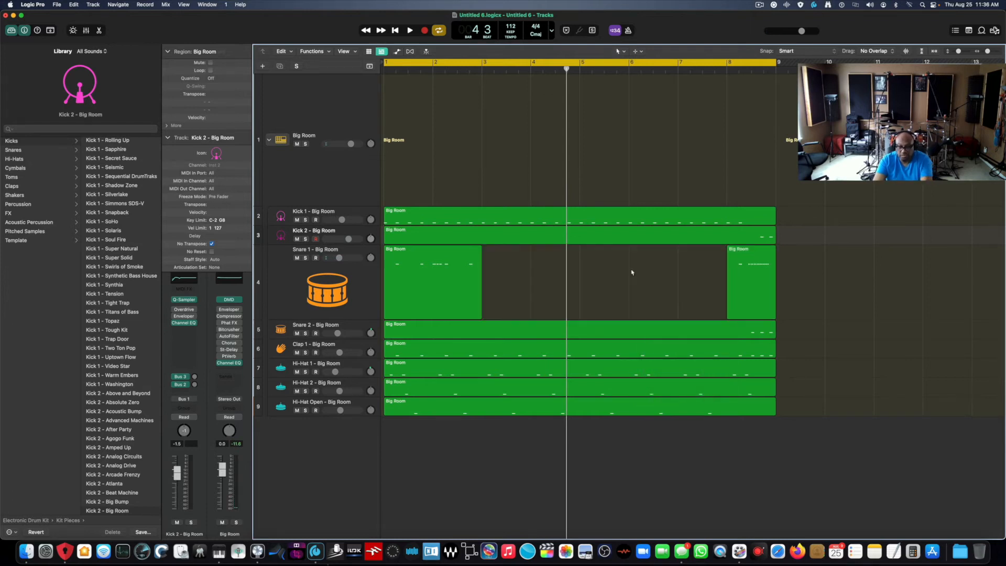
# Repeat the opening two-bar Snare 1 region twice to fill bars 3 through 6
pyautogui.click(439, 267)
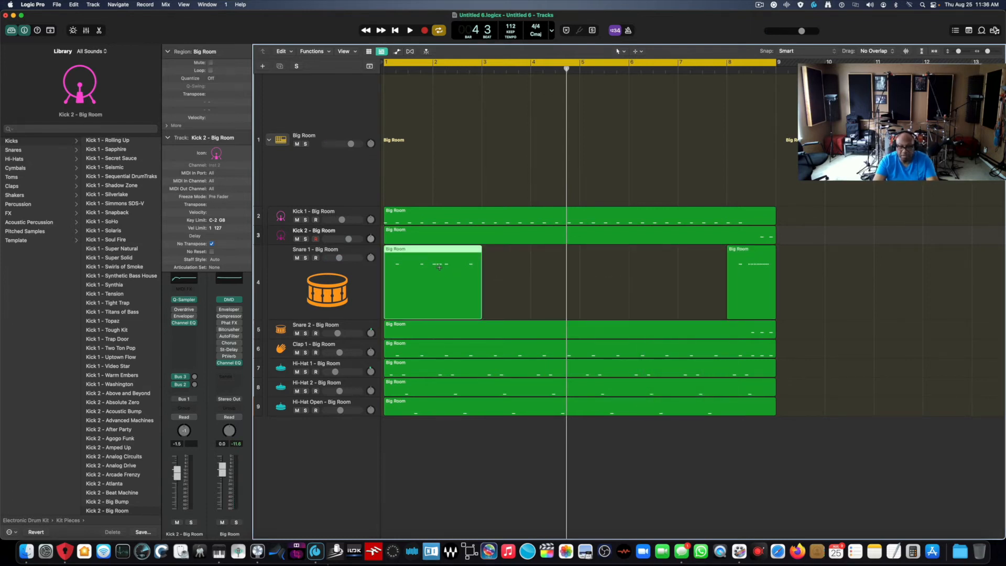
pyautogui.press('super+r')
pyautogui.press('super+r')
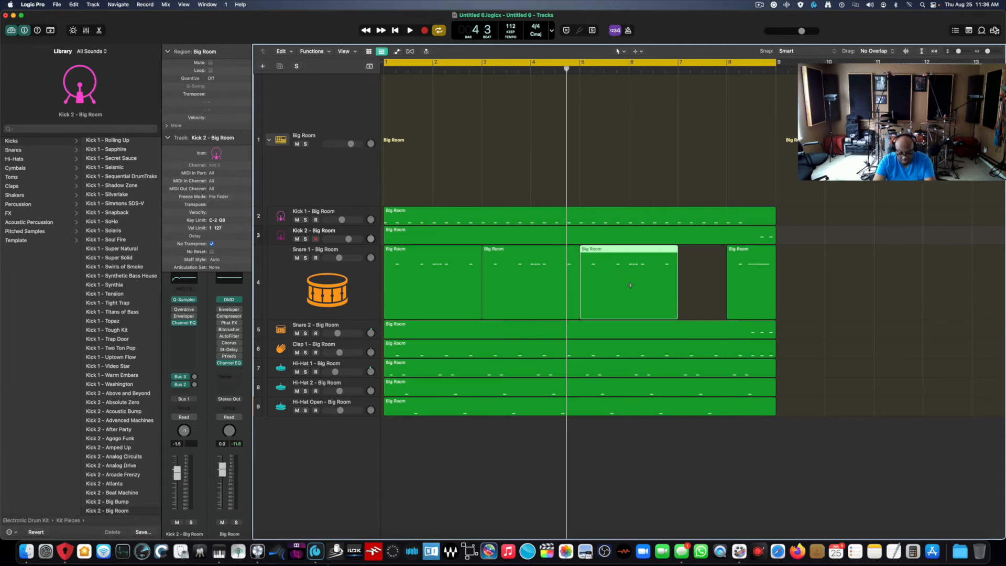
# Split the last repeated Snare 1 region at bar 6 and repeat its second half to fill the gap at bar 7
pyautogui.press('t')
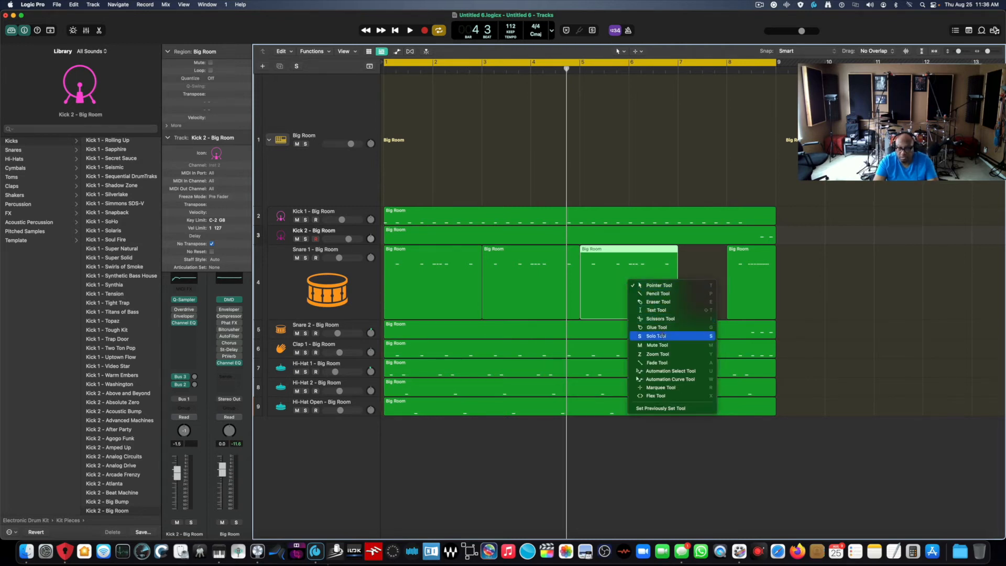
pyautogui.click(653, 318)
pyautogui.moveTo(624, 308); pyautogui.dragTo(630, 316)
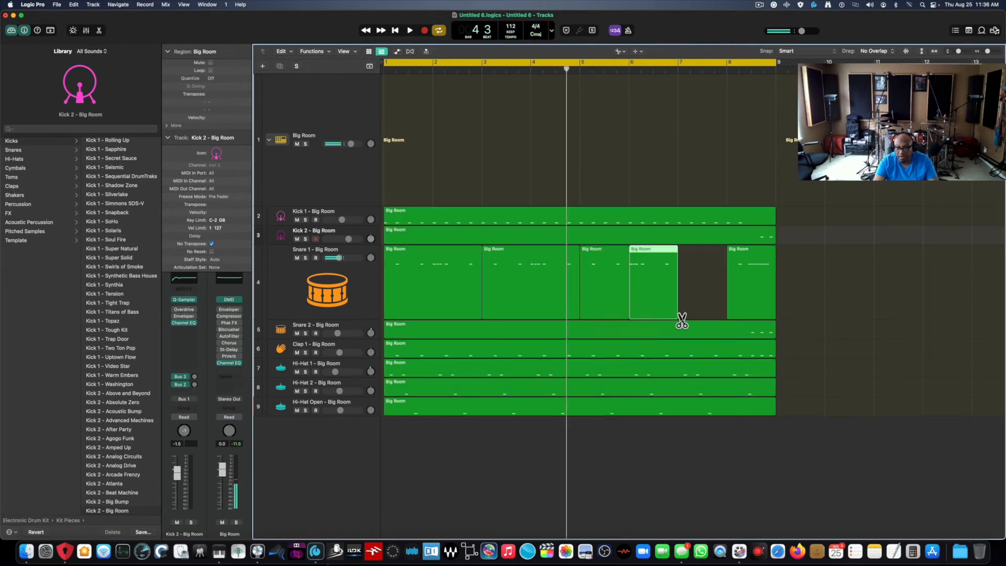
pyautogui.press('super+r')
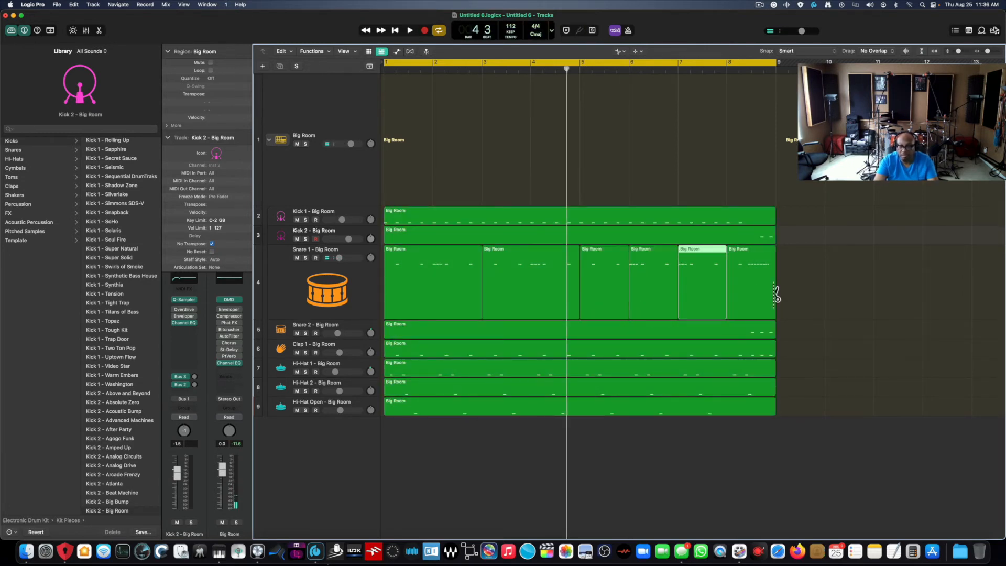
# Play the whole drum pattern through to hear the rearranged Snare 1 part
pyautogui.press('space')
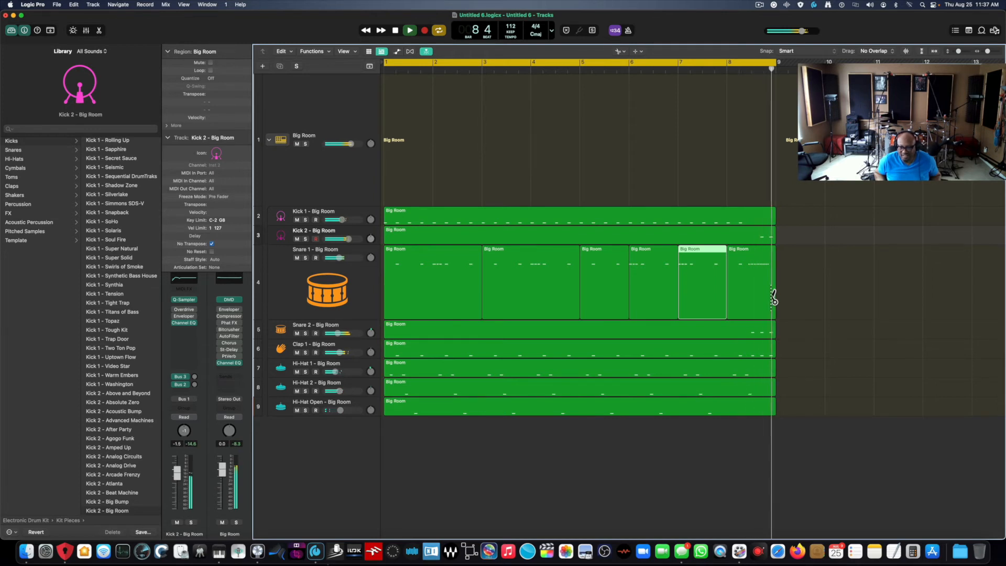
pyautogui.press('space')
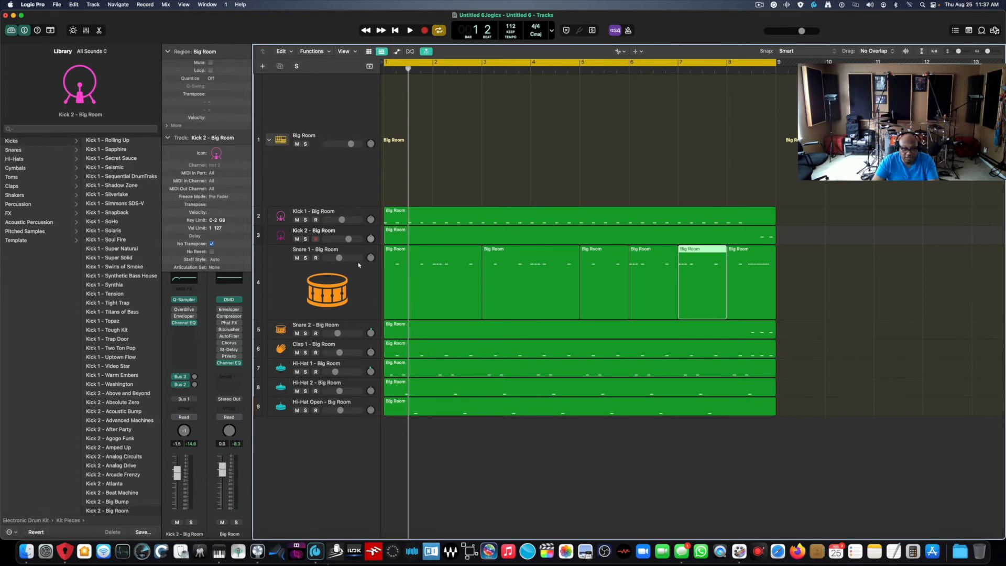
pyautogui.hscroll(1, 360, 267)
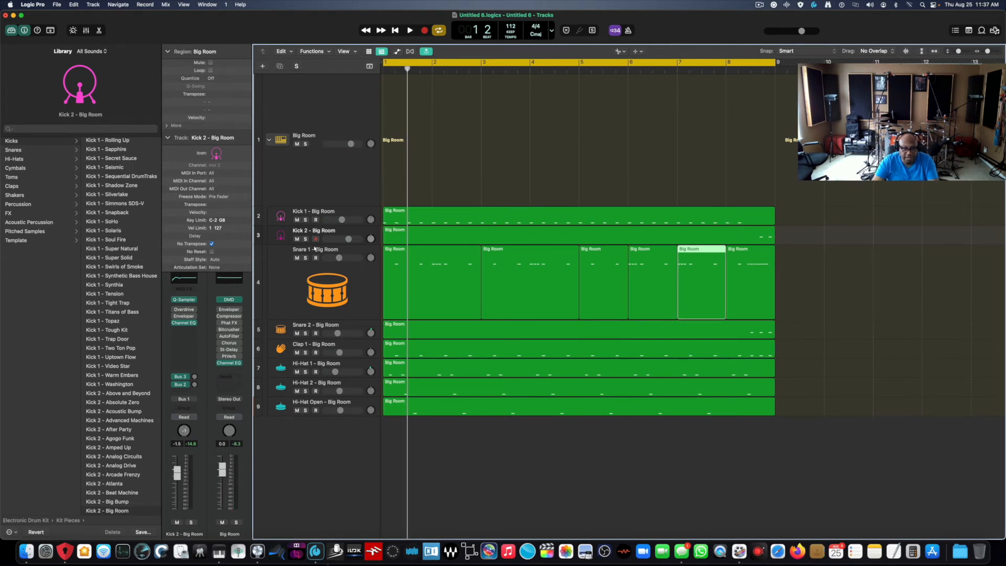
pyautogui.hscroll(1, 474, 260)
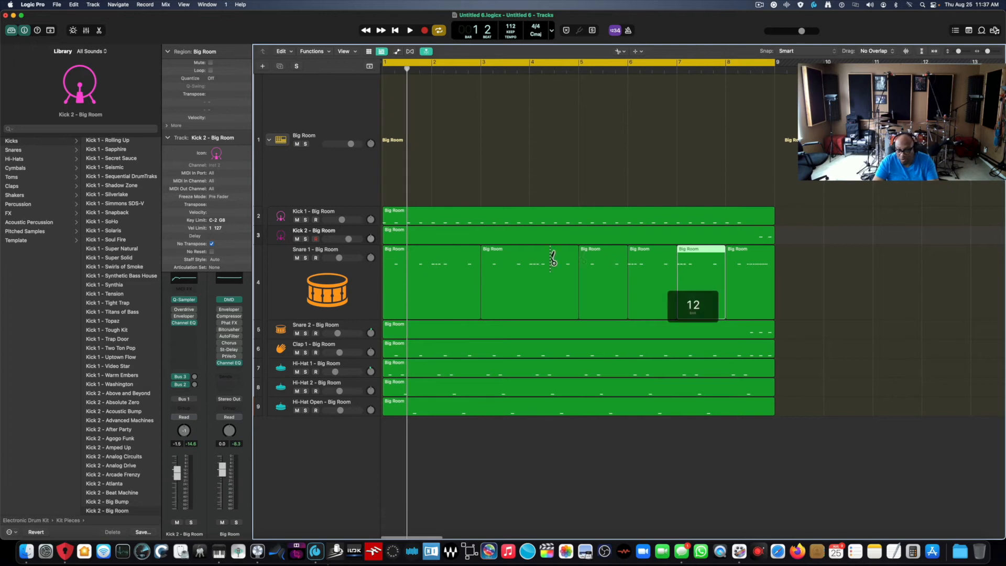
# Rename all the Snare 1 regions after their track, "Snare 1 - Big Room"
pyautogui.doubleClick(317, 250)
pyautogui.hscroll(1, 343, 259)
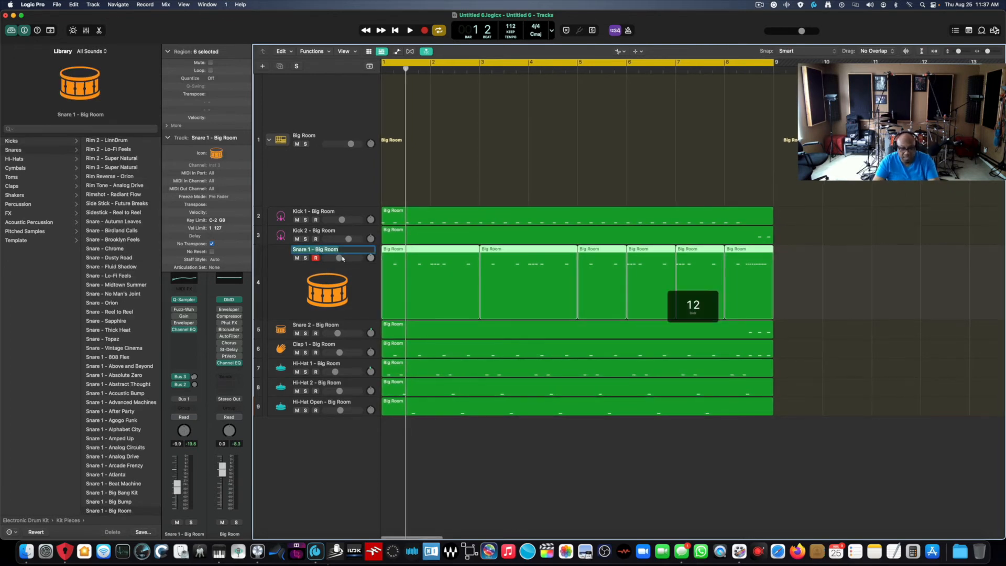
pyautogui.doubleClick(229, 52)
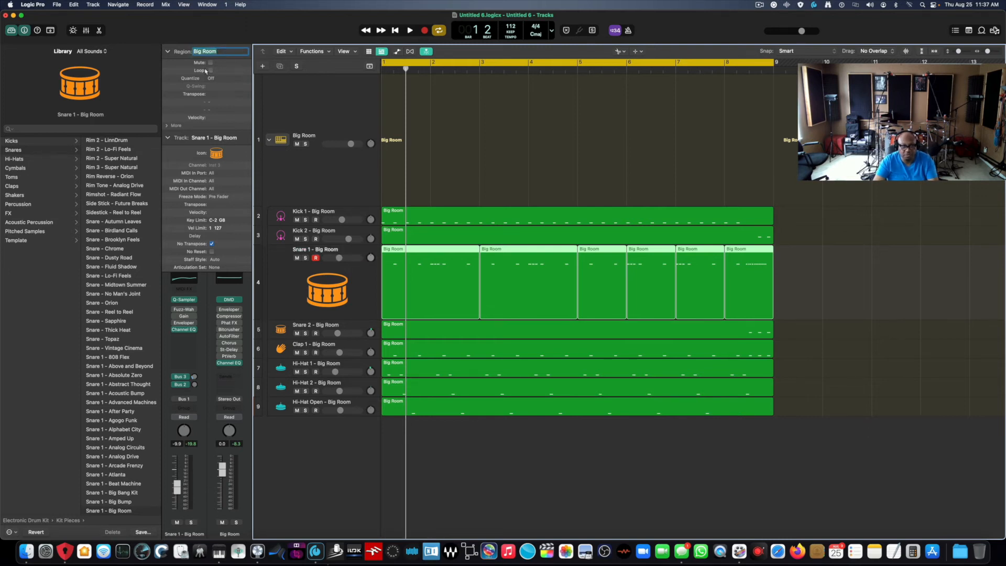
pyautogui.press('BackSpace')
pyautogui.press('Return')
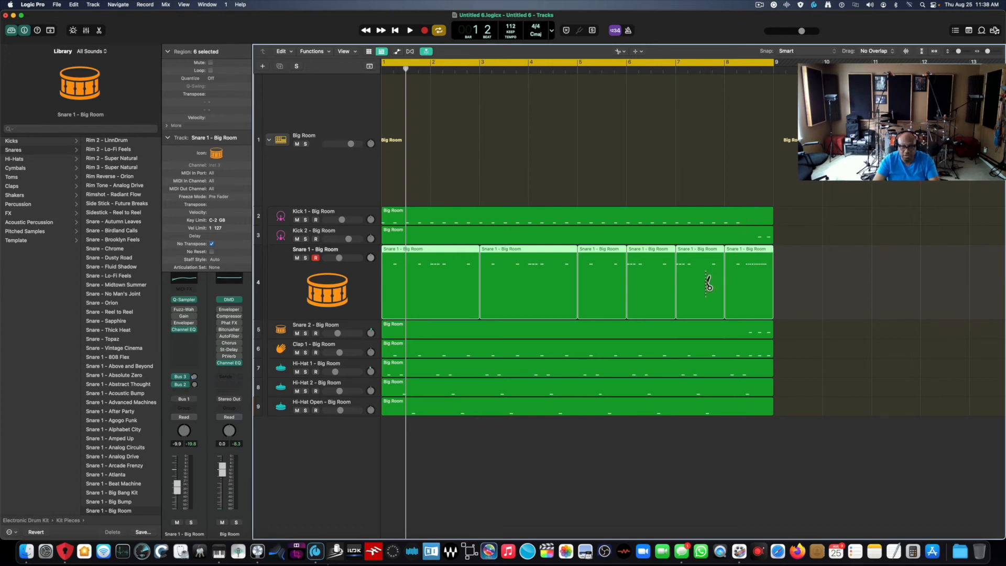
# Return to the Pointer Tool, select all the Snare 1 regions and join them into one eight-bar region
pyautogui.press('t')
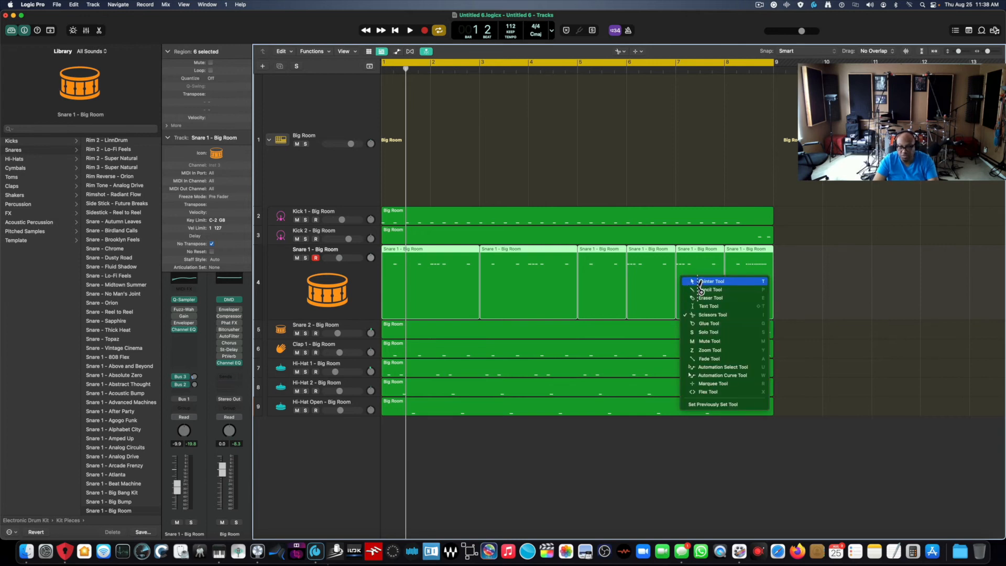
pyautogui.press('t')
pyautogui.moveTo(790, 274); pyautogui.dragTo(348, 282)
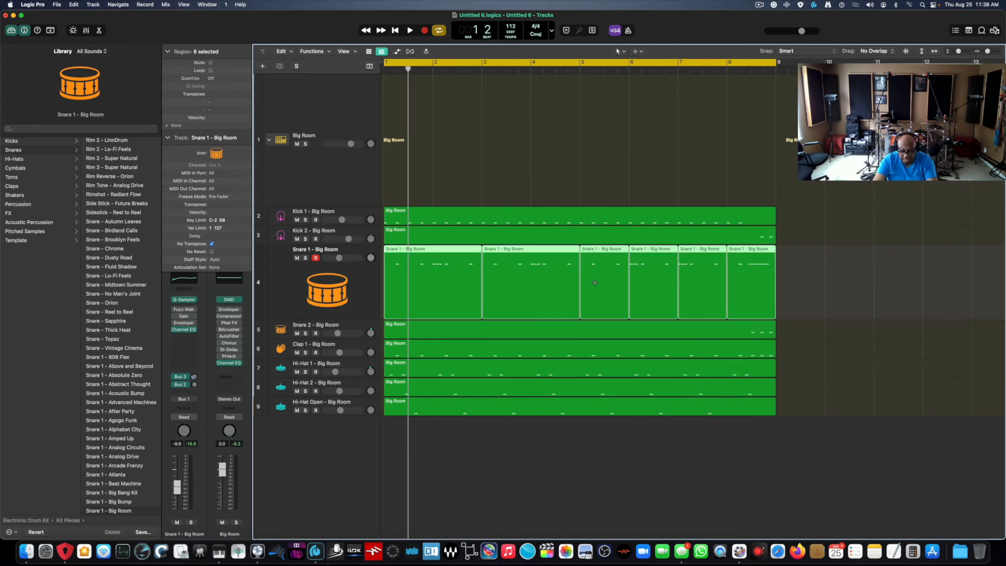
pyautogui.press('super+j')
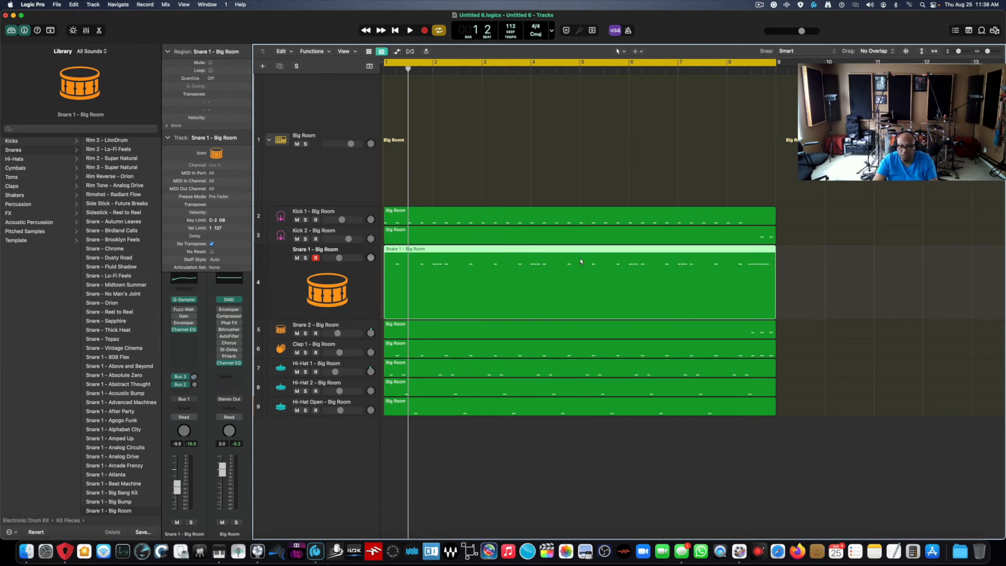
# Bounce the joined Snare 1 region in place to a new track, muting the source, excluding audio tail and volume/pan automation, with Normalize On
pyautogui.rightClick(580, 261)
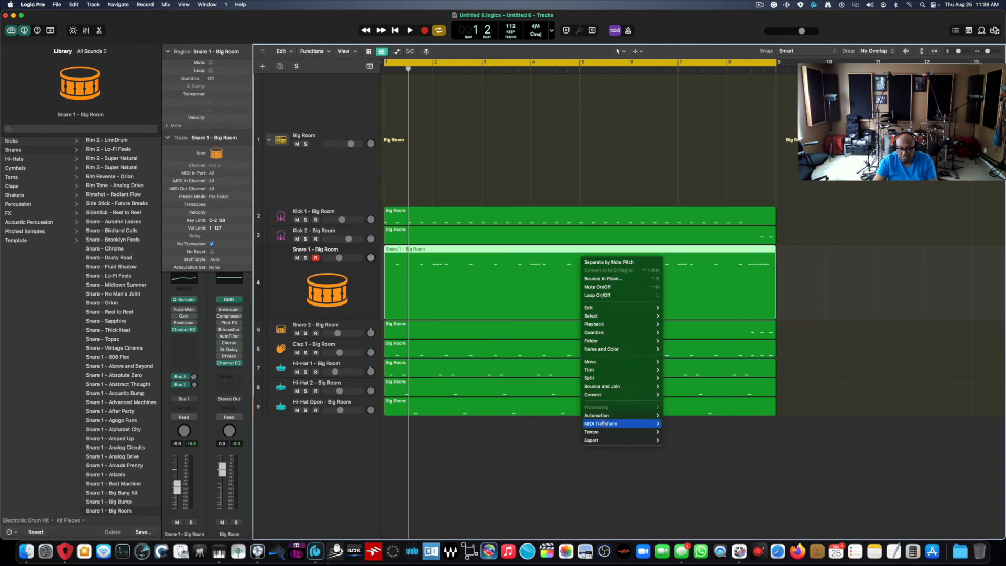
pyautogui.moveTo(618, 386)
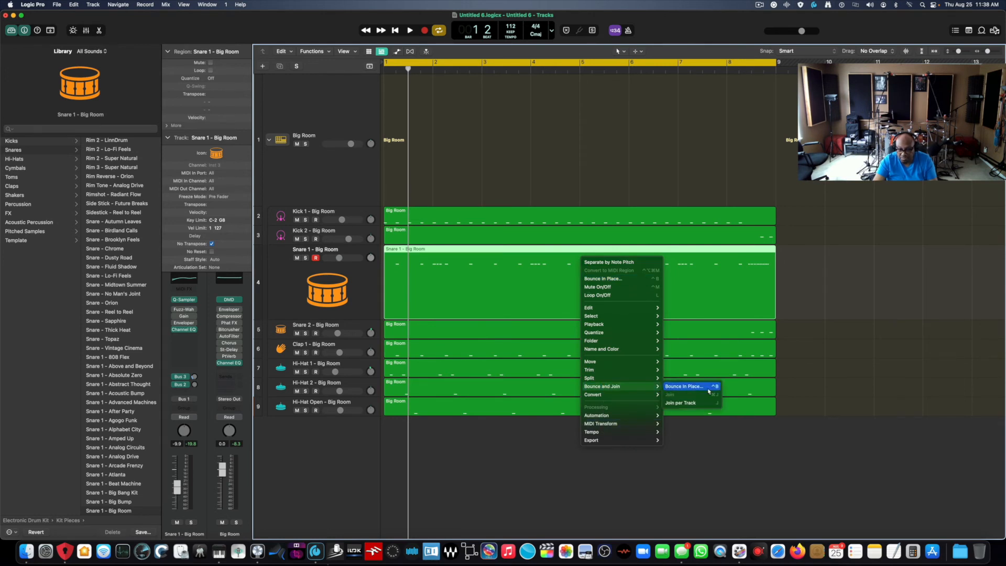
pyautogui.click(603, 278)
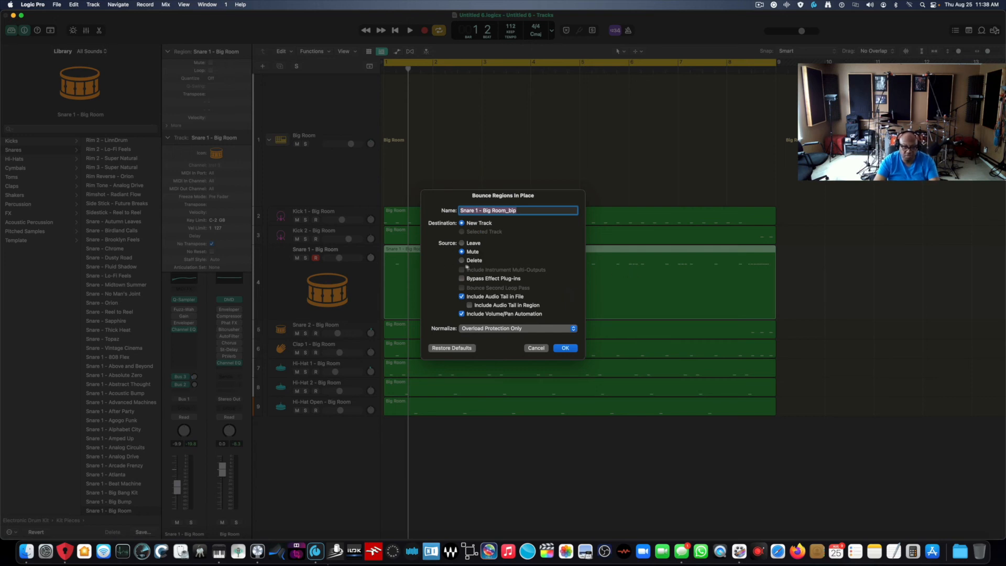
pyautogui.click(461, 296)
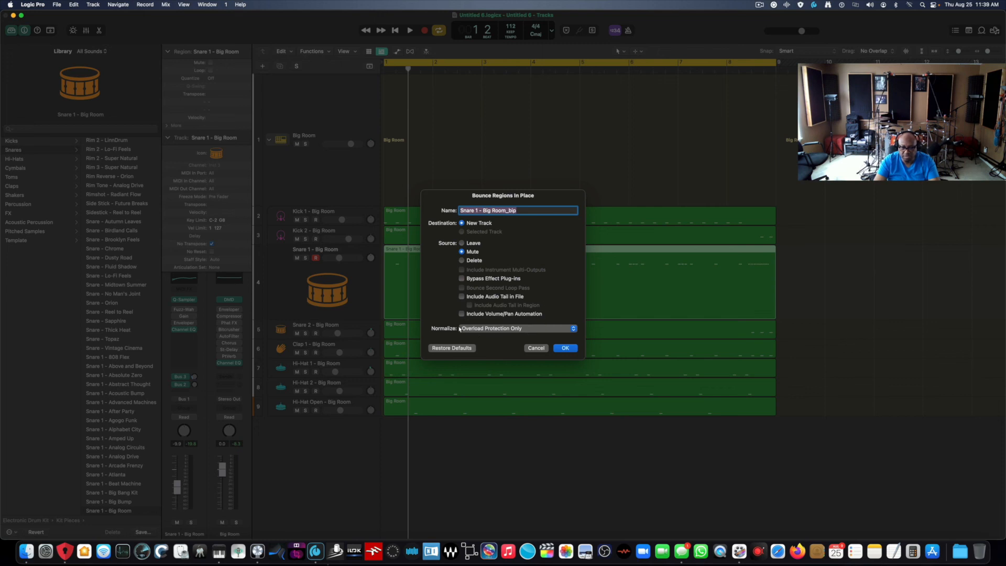
pyautogui.click(488, 329)
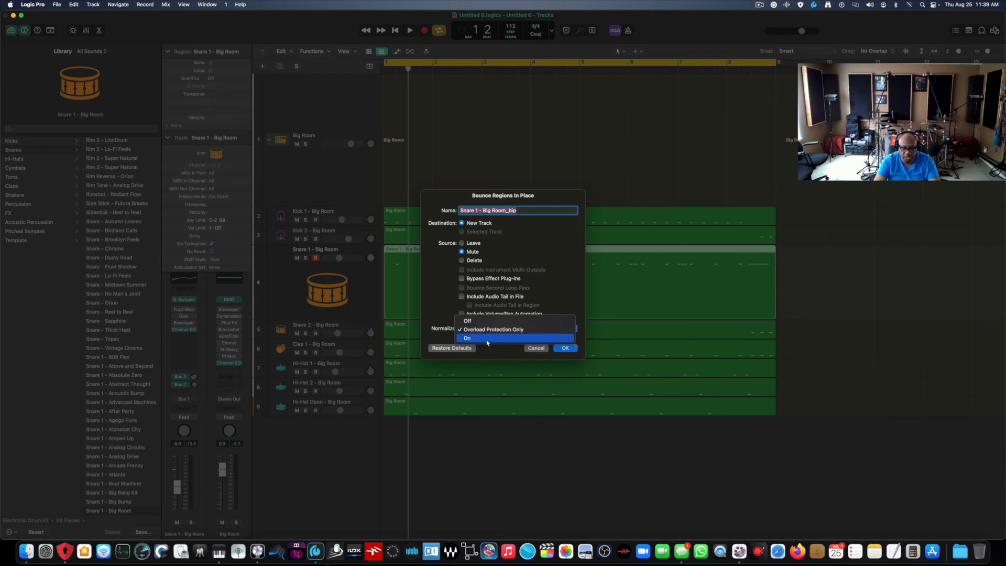
pyautogui.click(487, 338)
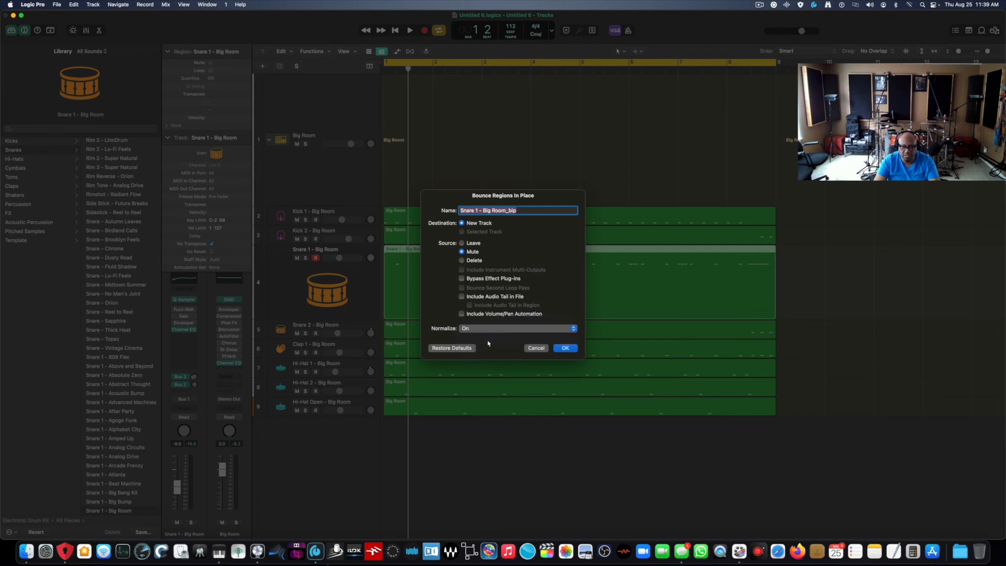
pyautogui.click(569, 347)
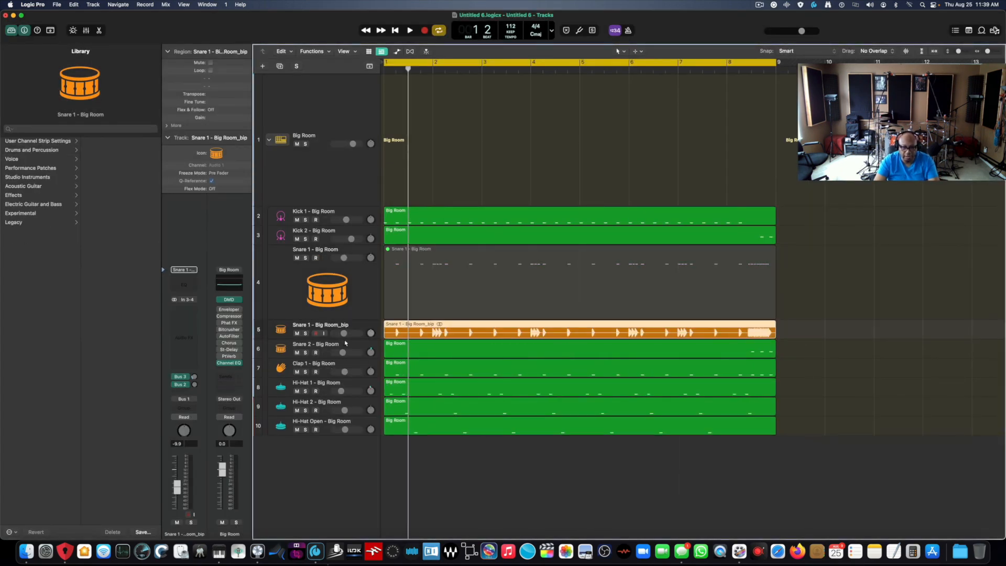
# Enlarge the bounced Snare 1 audio track and audition it, first soloed and with the solo cleared among the full kit
pyautogui.moveTo(347, 337); pyautogui.dragTo(355, 359)
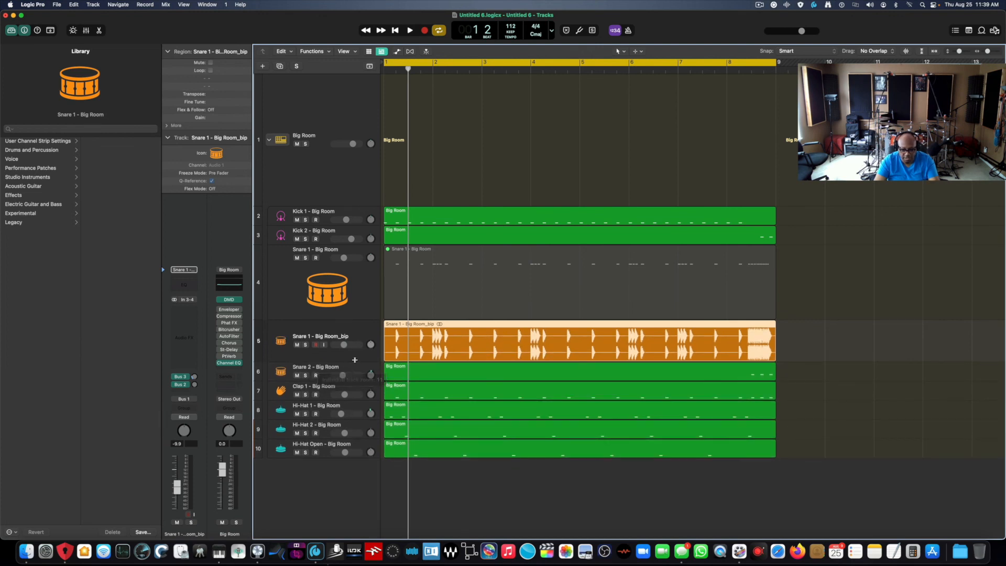
pyautogui.press('s')
pyautogui.press('space')
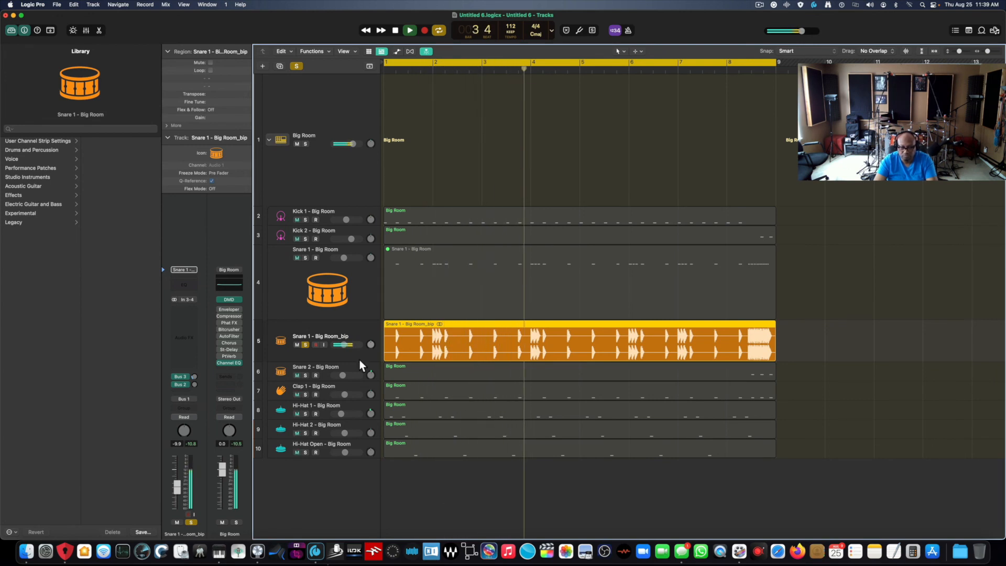
pyautogui.press('space')
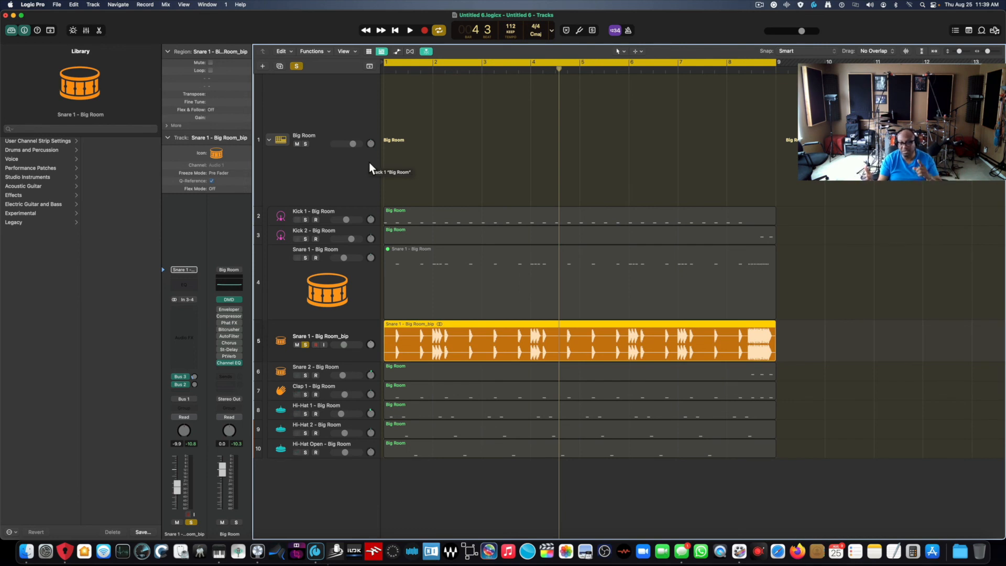
pyautogui.press('space')
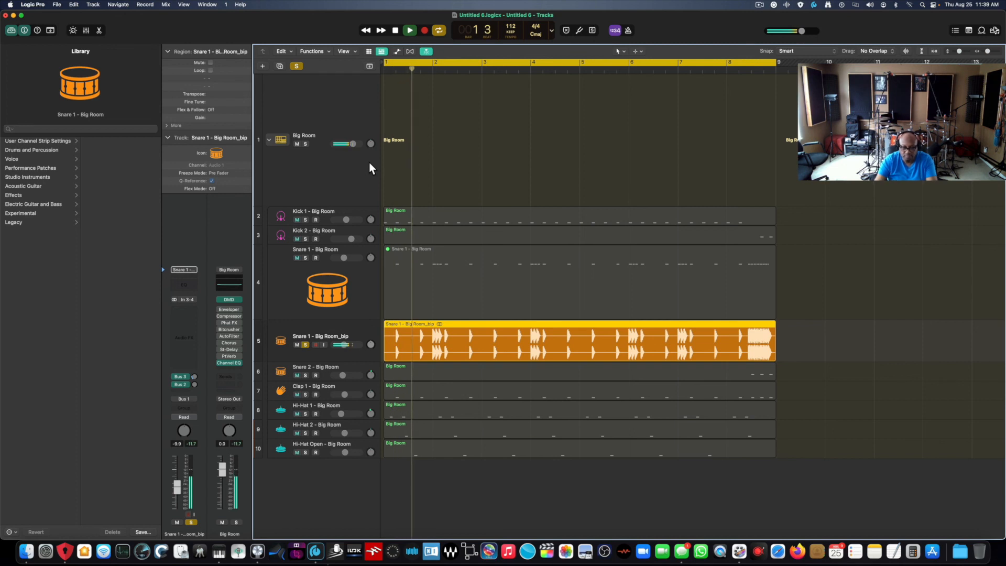
pyautogui.click(297, 67)
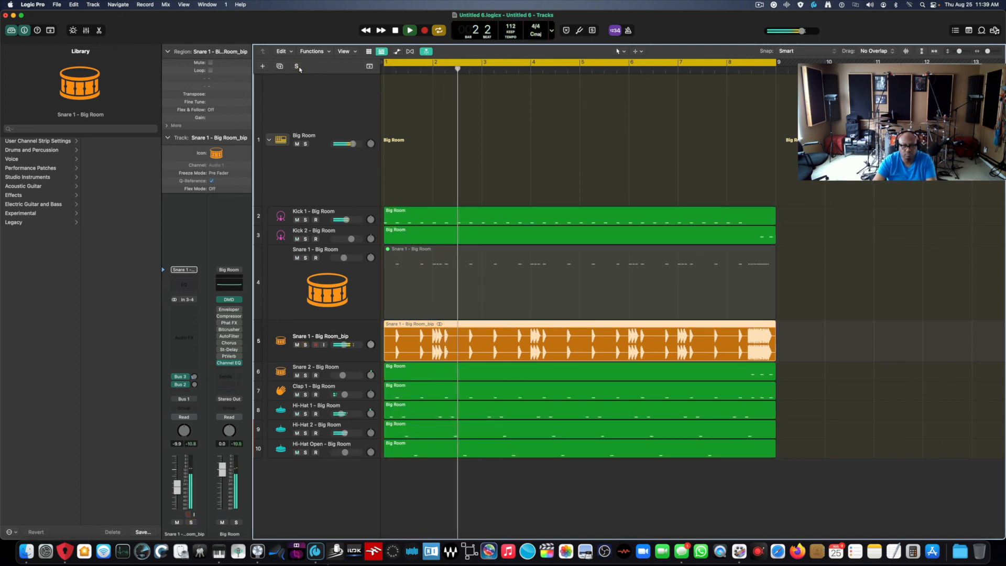